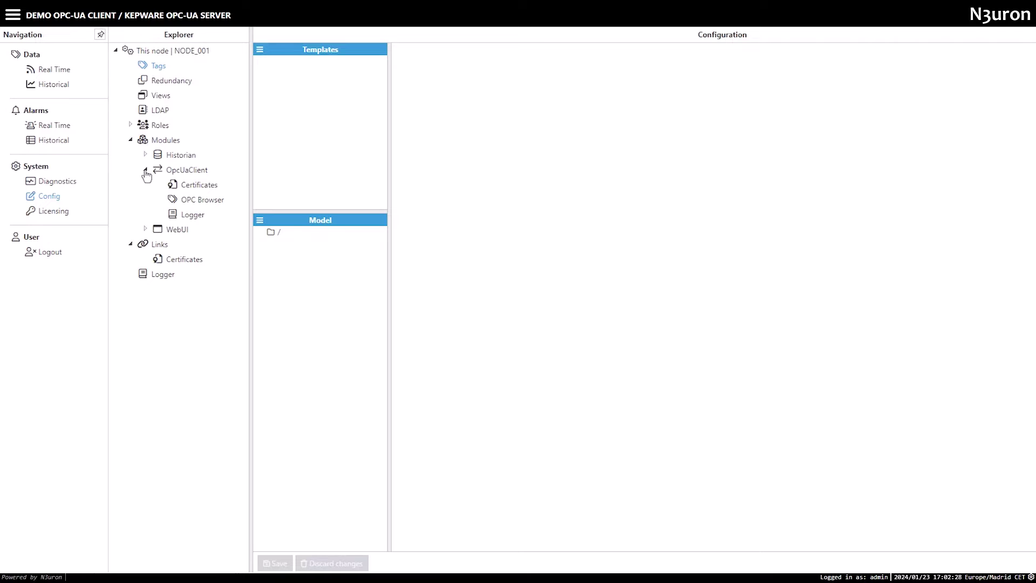
Rebrowse the KepwareServer client in the OPC Browser and expand Objects, Channel1 and Device1 down to the Tank01 and Tank02 tags
click(195, 203)
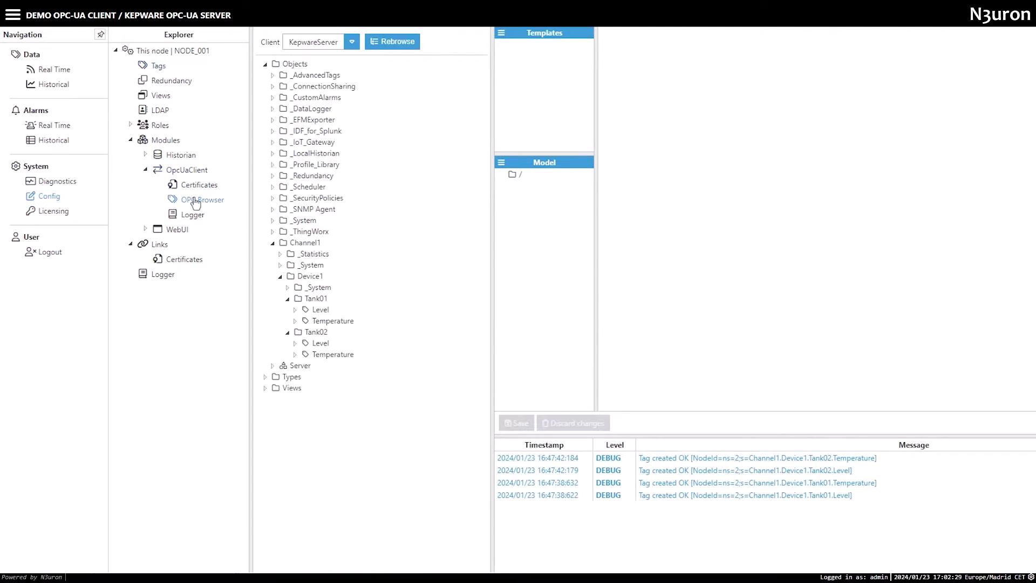
click(391, 47)
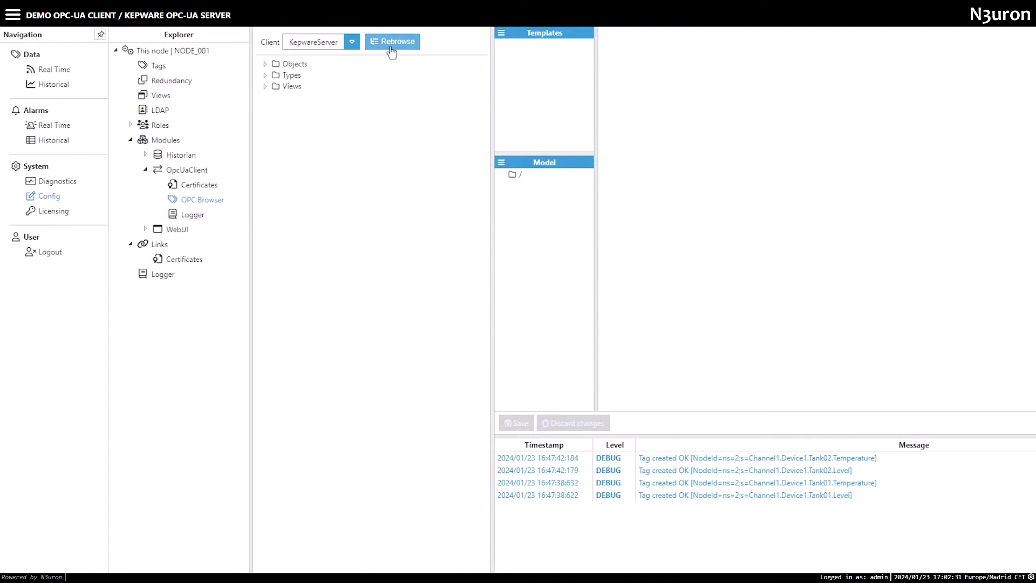
click(264, 65)
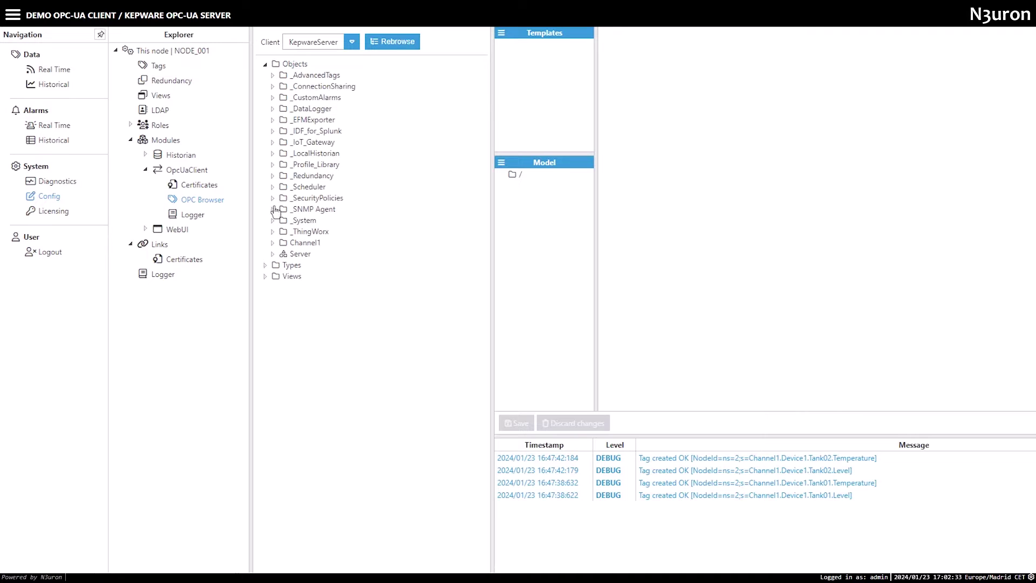
click(272, 243)
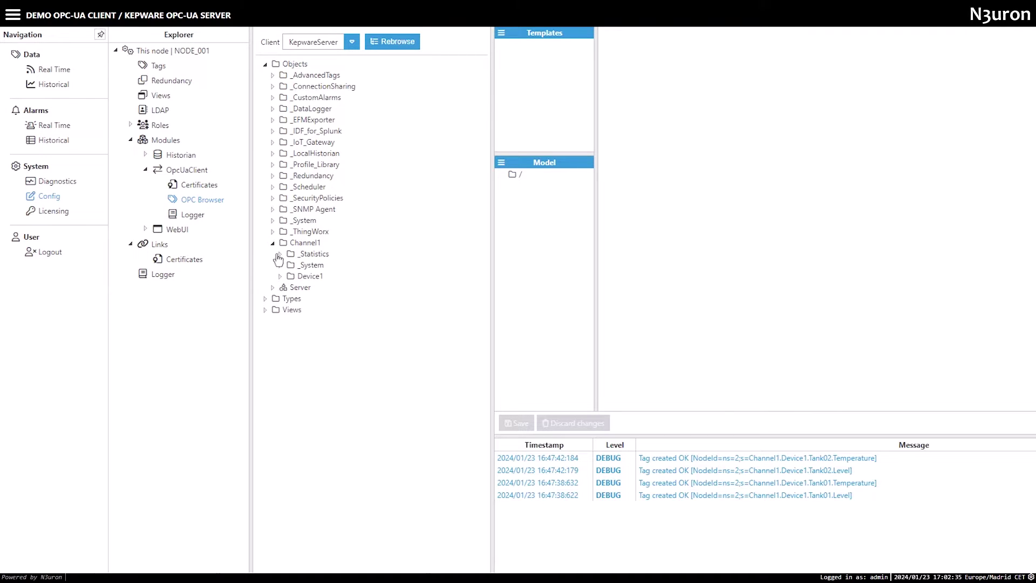
click(280, 276)
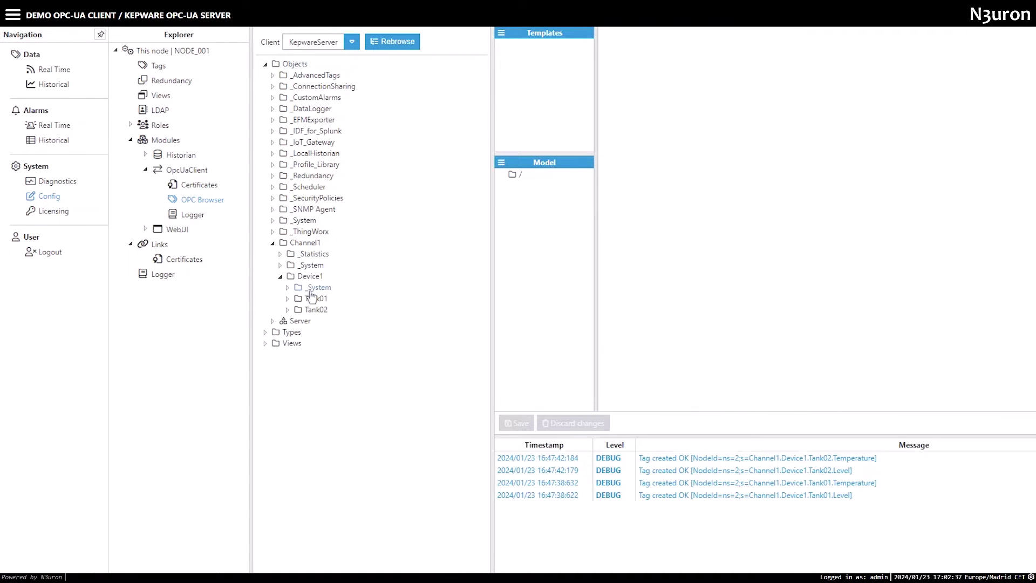
click(288, 299)
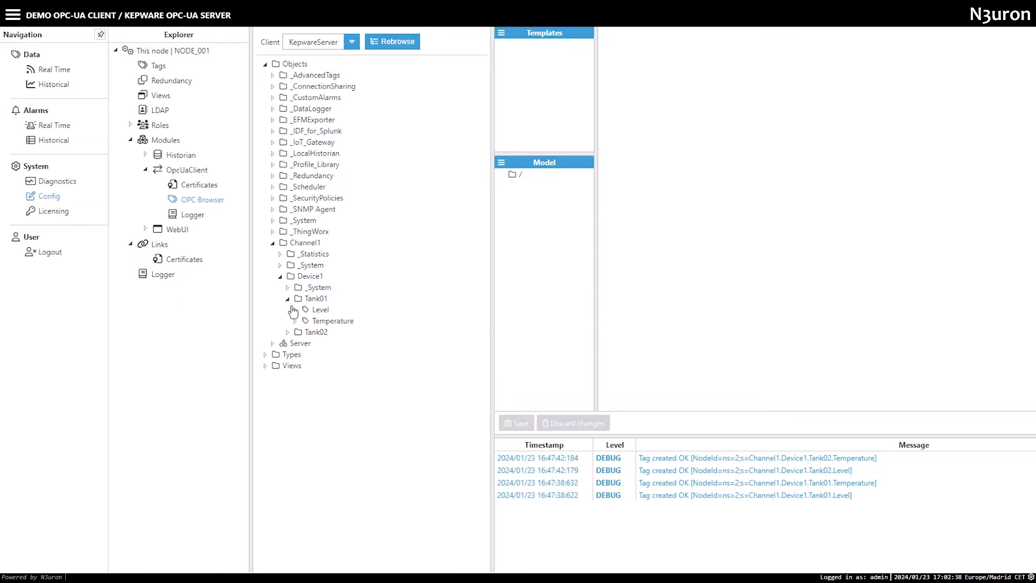
click(287, 332)
Add the Tank01 and Tank02 folders with their tags to the root of the tag model and save
drag(308, 302, 512, 181)
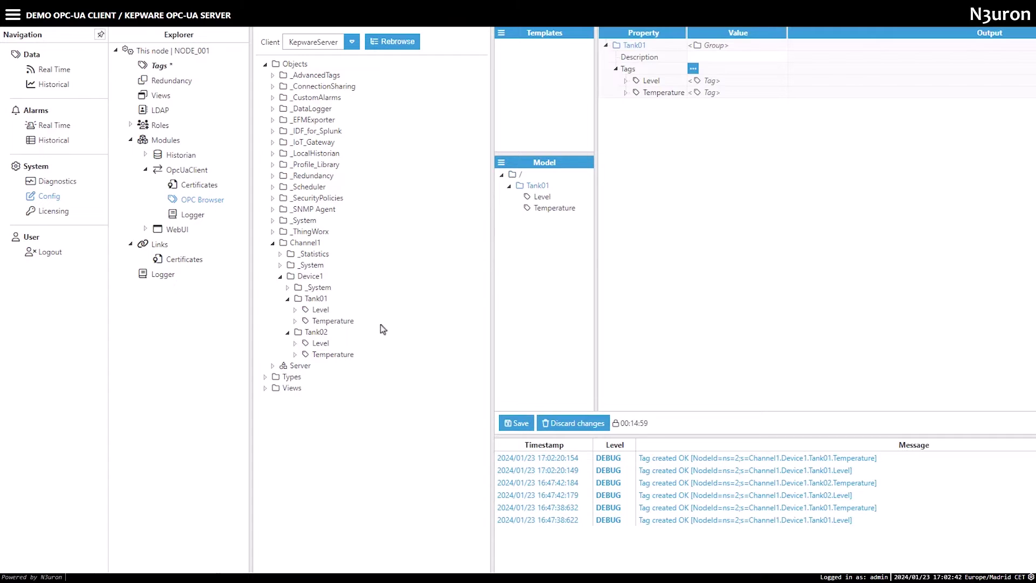
drag(298, 332, 508, 180)
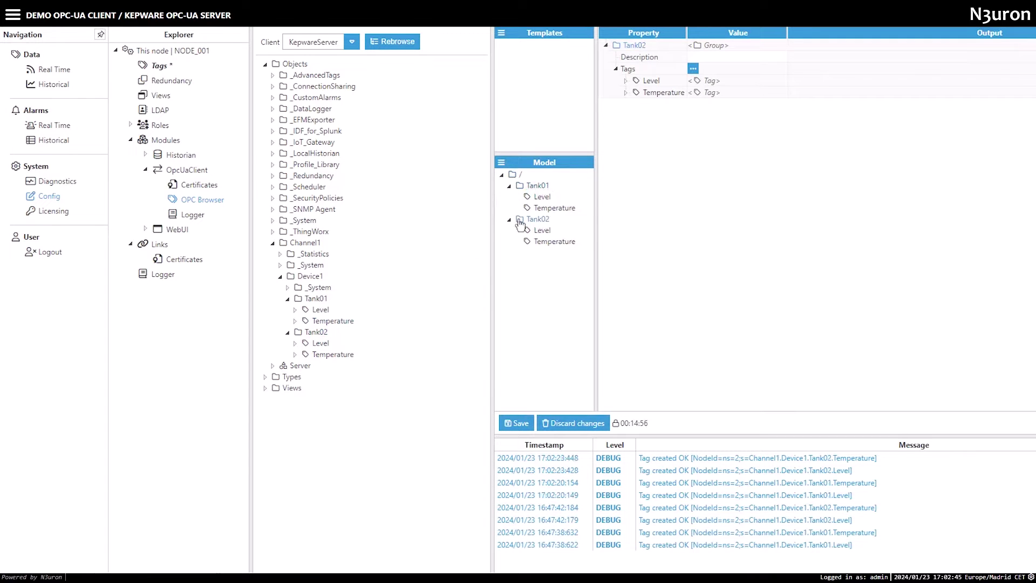
click(513, 425)
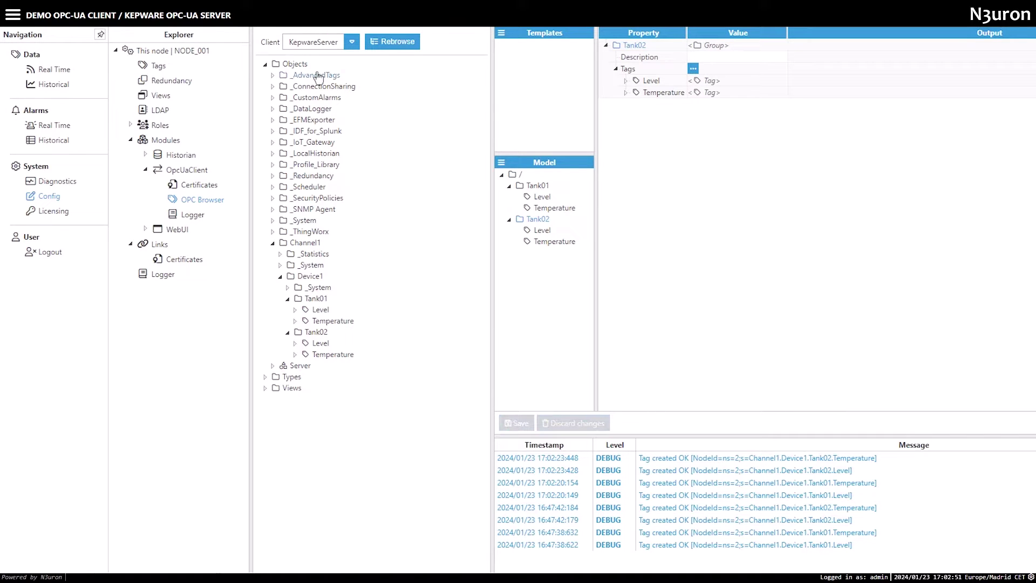
Check the real-time tag values of the Tank01 and Tank02 groups
click(56, 70)
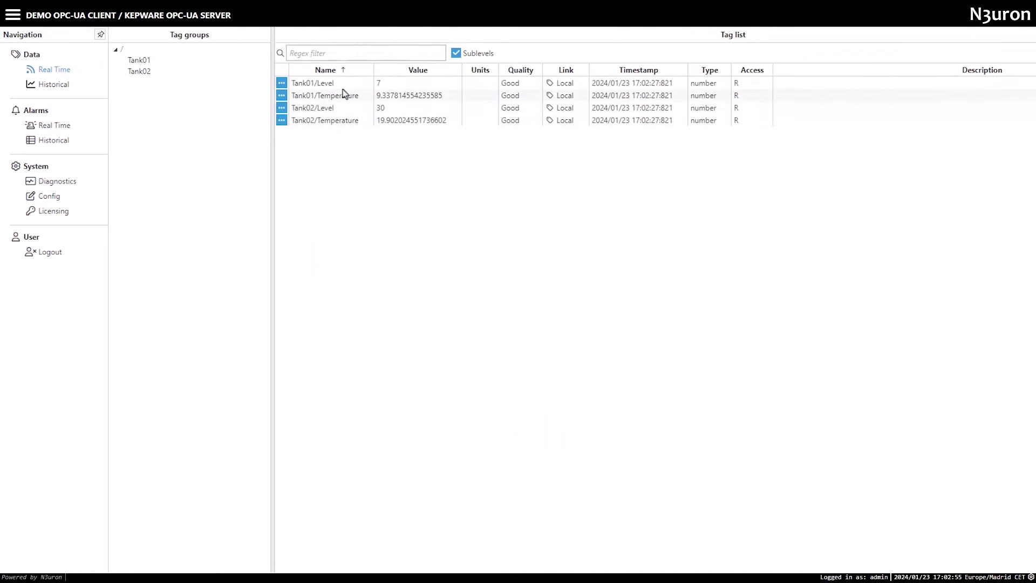
click(147, 65)
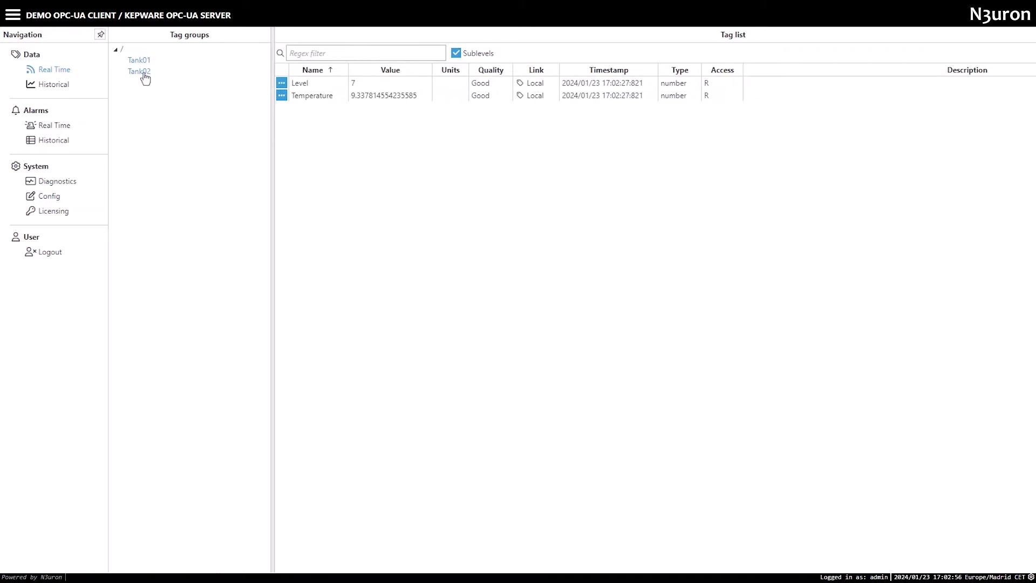
click(142, 72)
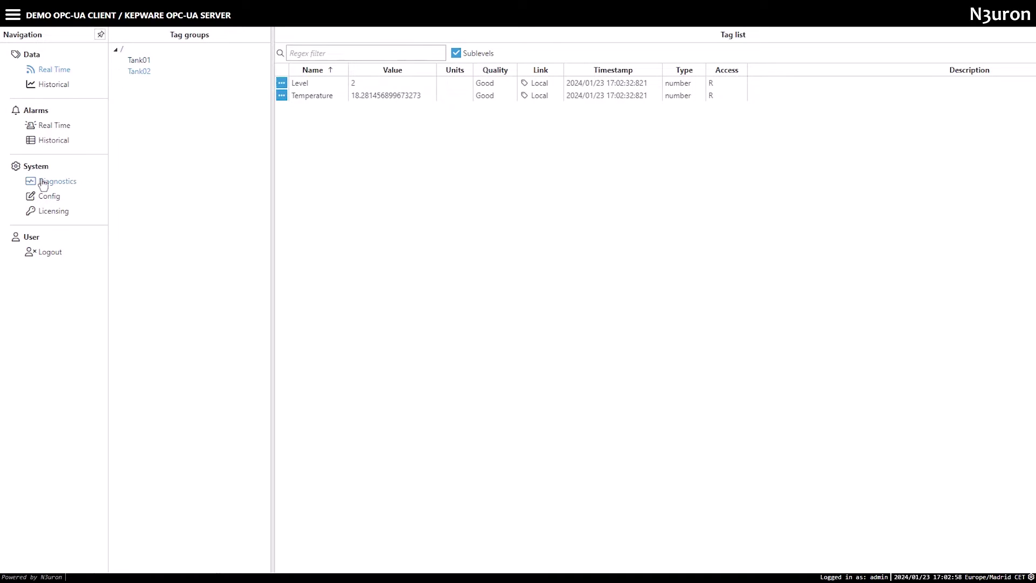
Open the configuration of Tank01's Level tag and collapse its Details, Simulation, Scaling and History sections
click(48, 197)
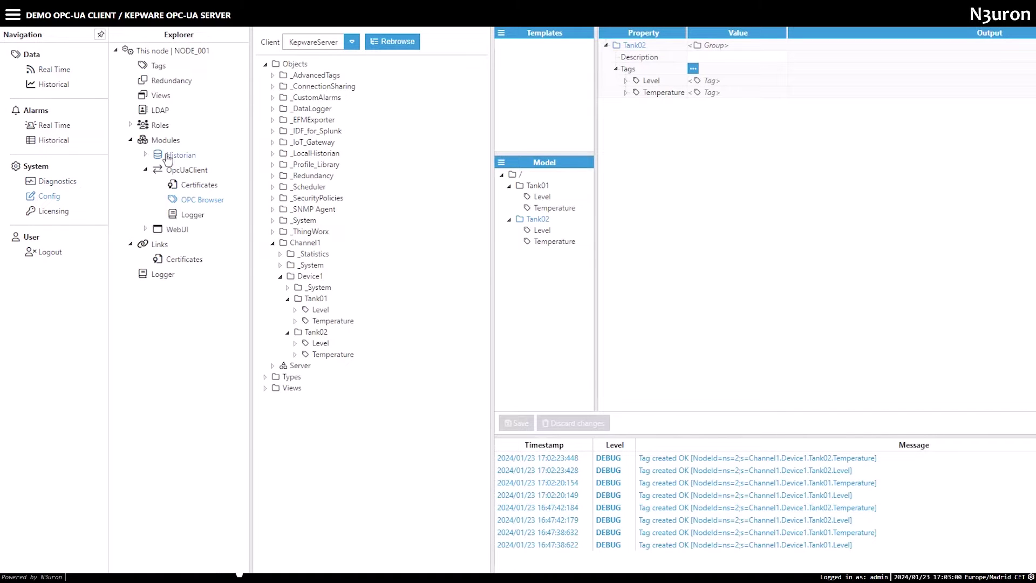
click(157, 68)
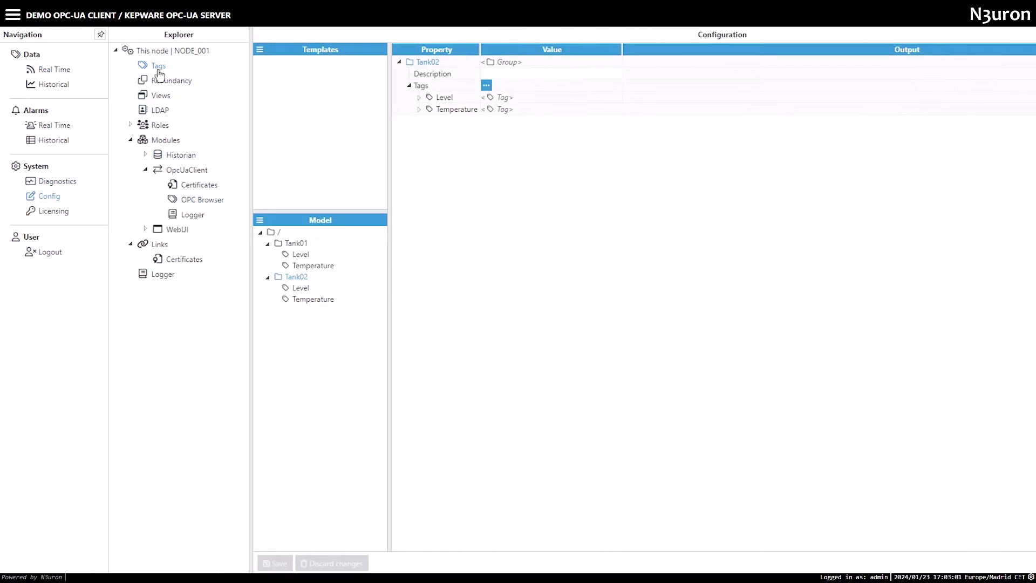
click(298, 255)
click(409, 133)
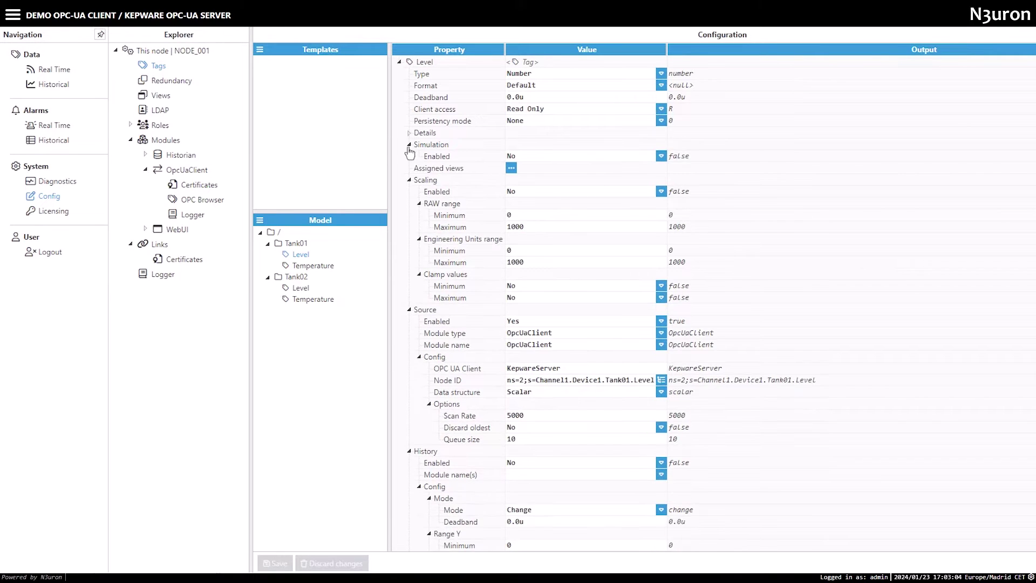
click(408, 145)
click(409, 168)
click(409, 321)
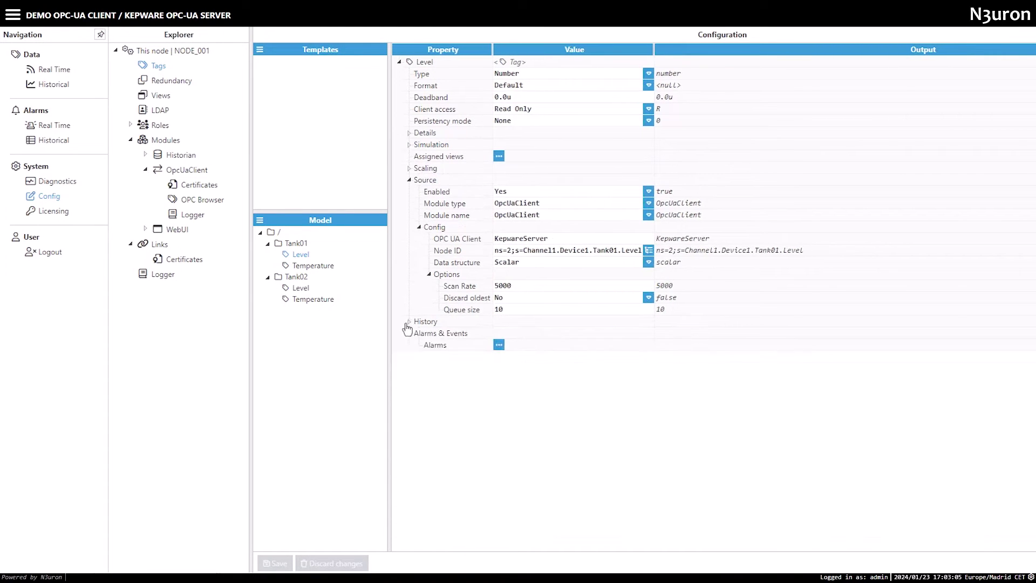
Examine the source settings of Tank01's Level tag: enabled state, module type, module name, OPC UA client and node ID
click(551, 192)
click(553, 198)
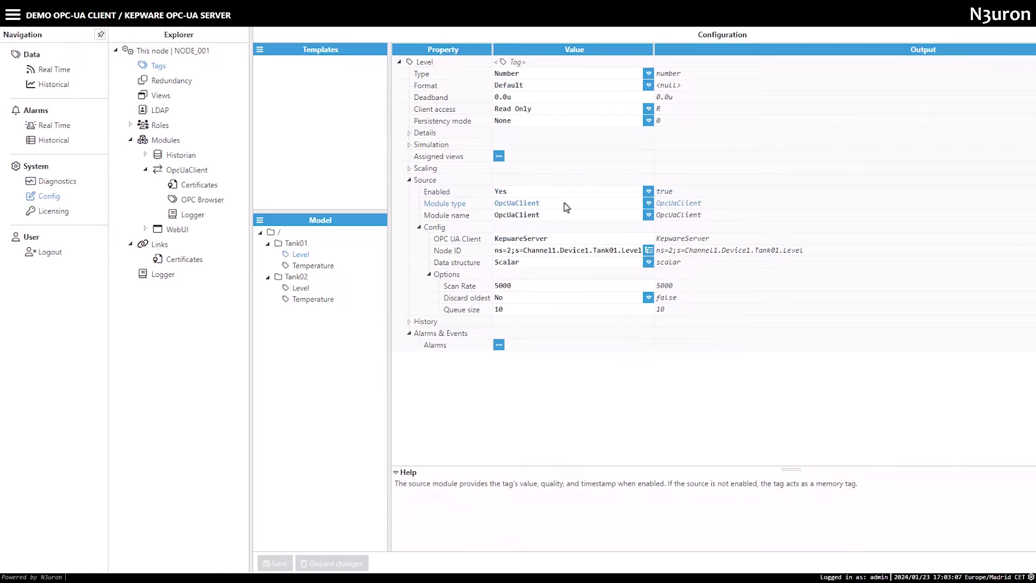
click(564, 203)
click(575, 217)
click(648, 216)
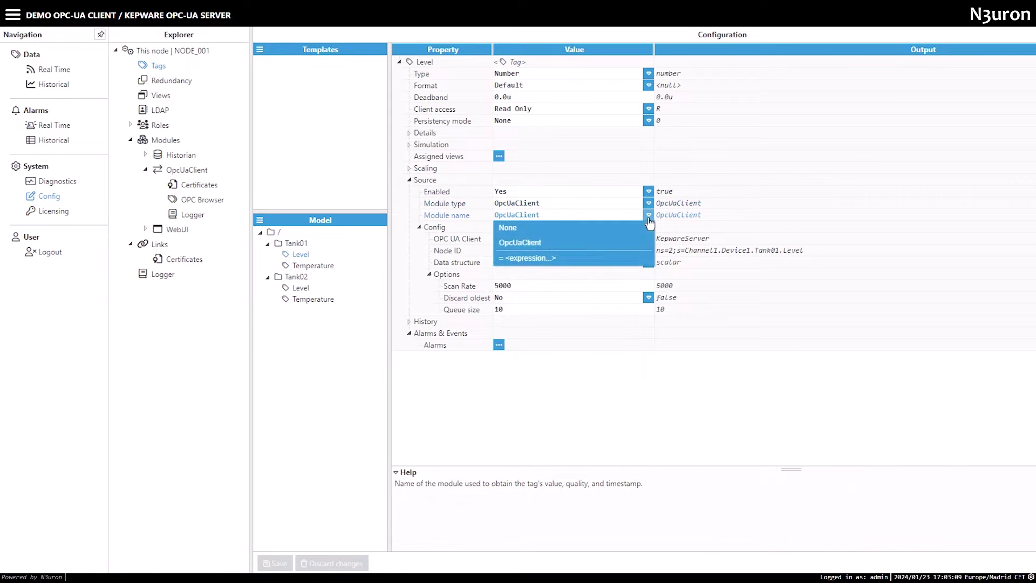
click(609, 238)
click(563, 238)
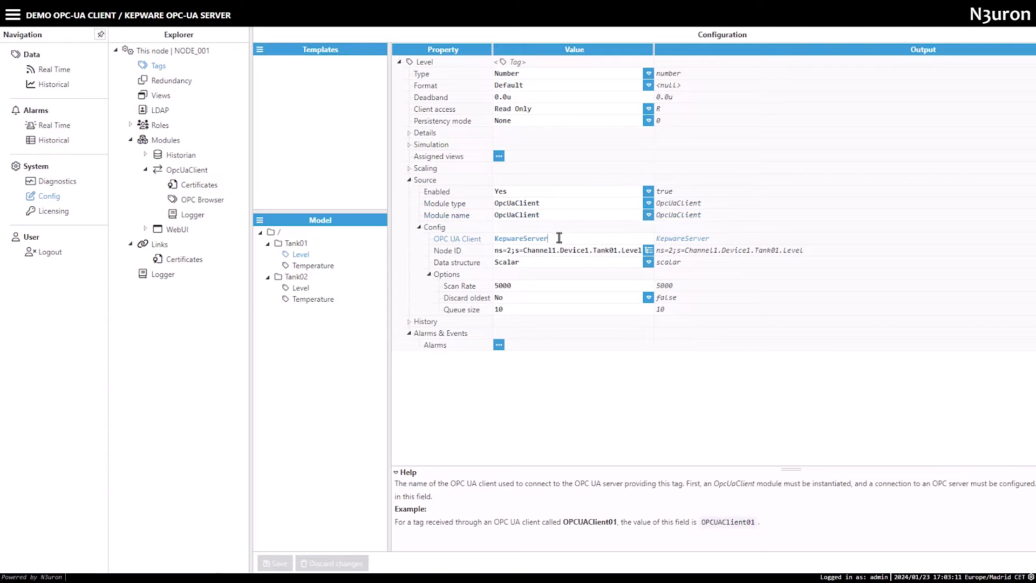
click(573, 249)
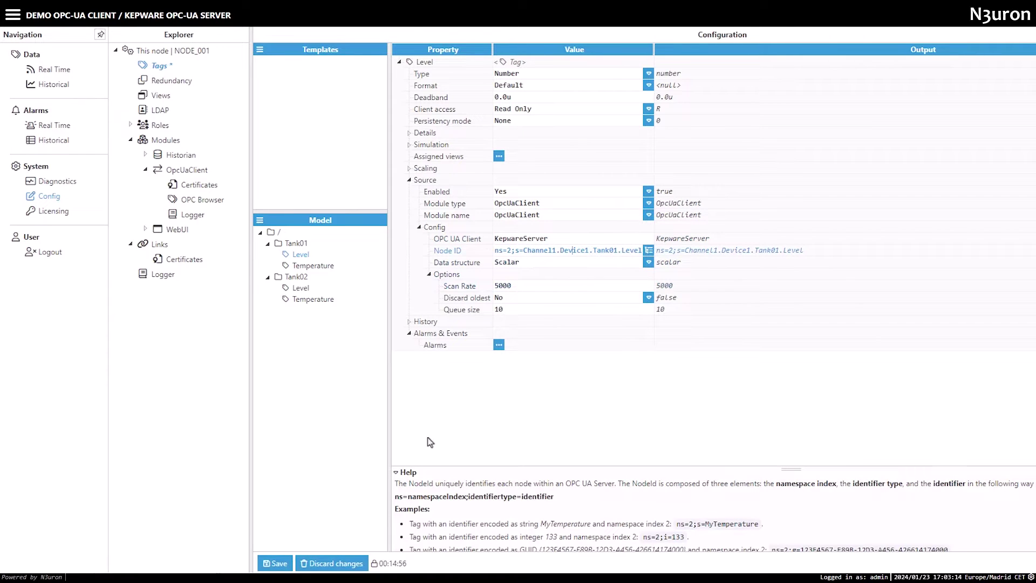
Delete the Tank01 group from the tag model and save the change
right_click(280, 248)
click(300, 297)
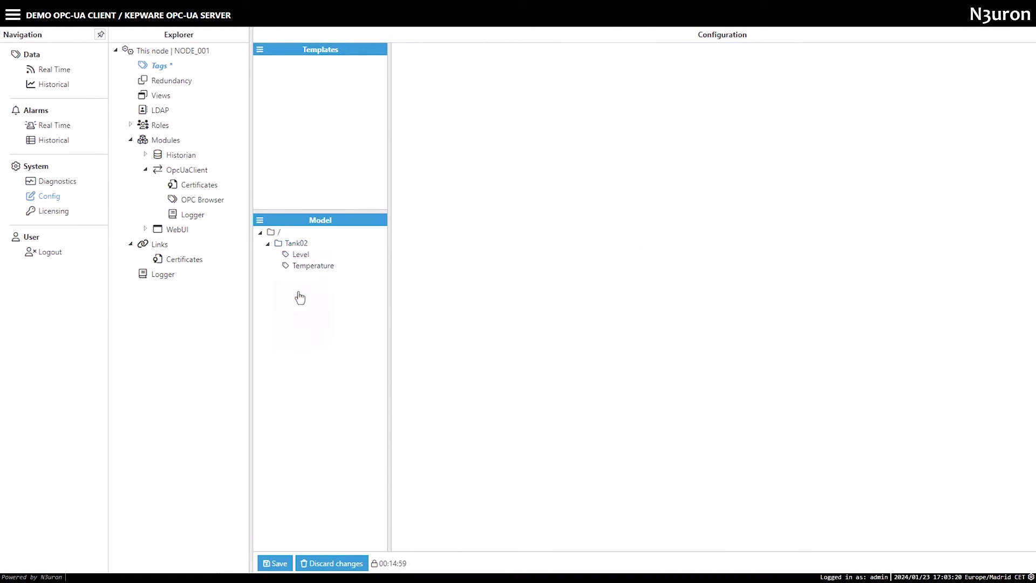
click(275, 563)
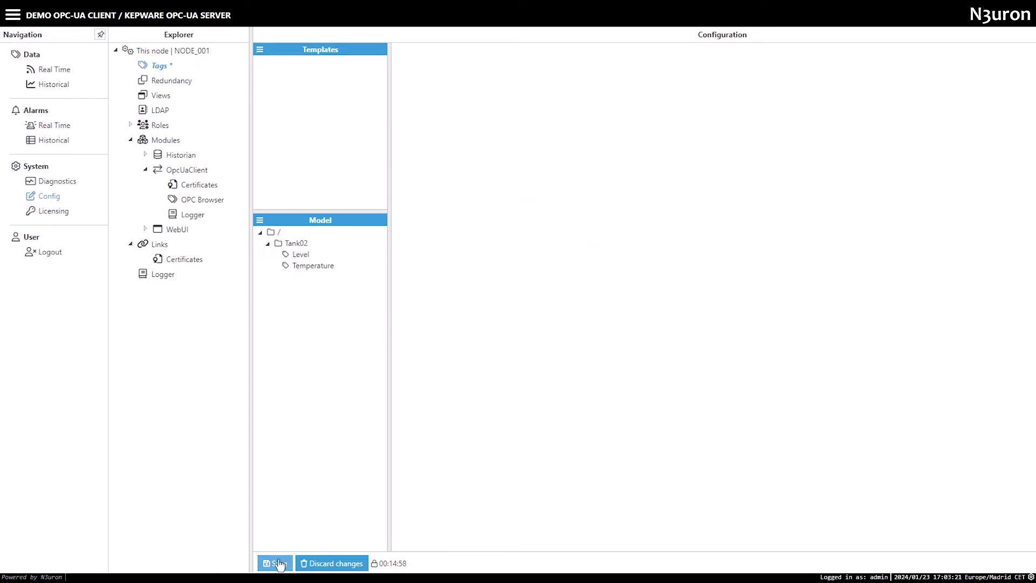
Create a new group named Tank01 at the root of the tag model
right_click(271, 236)
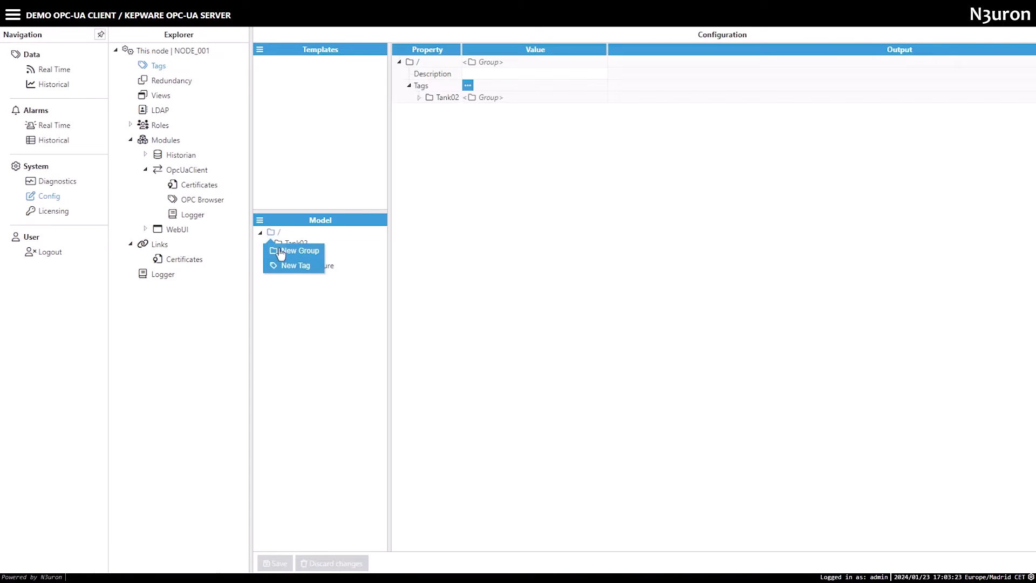
click(260, 222)
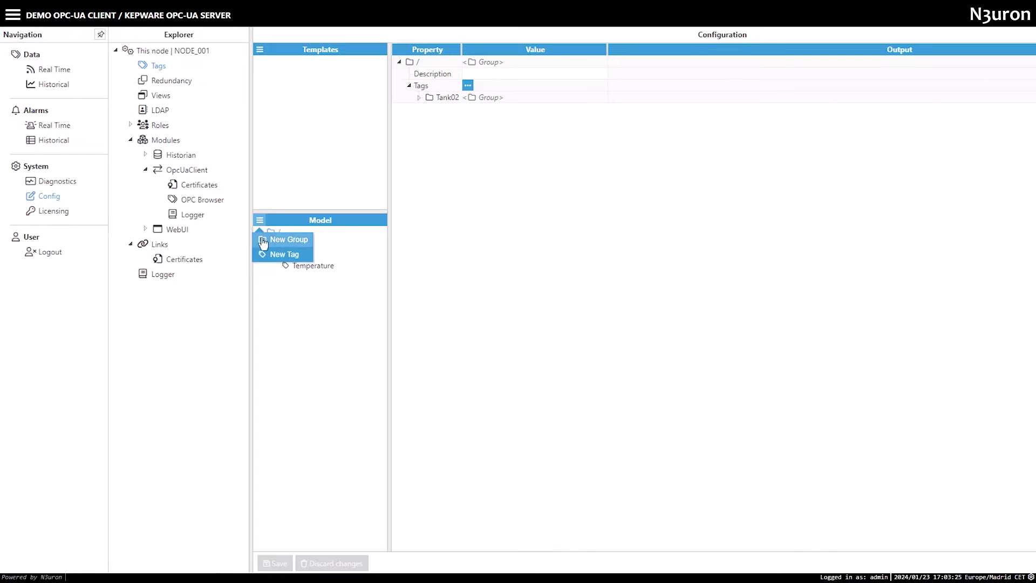
click(271, 240)
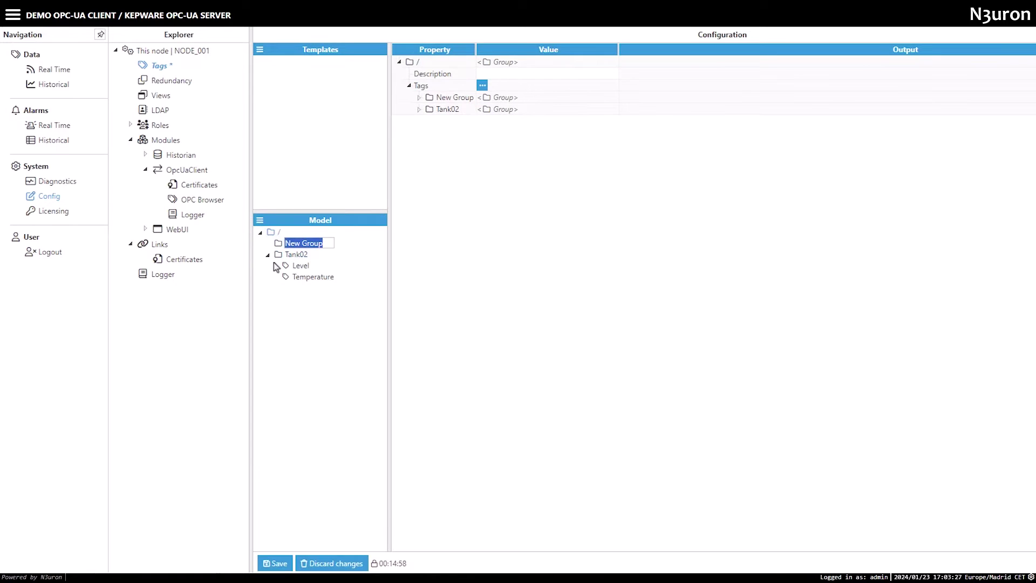
text(Tank01)
key(Return)
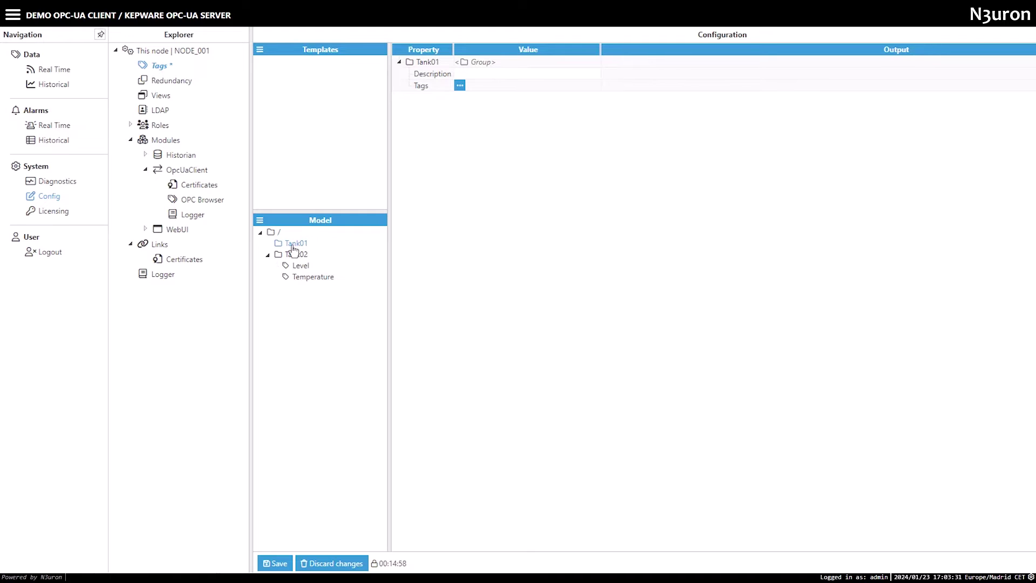
Create a new tag named Level in the Tank01 group
right_click(296, 254)
click(287, 351)
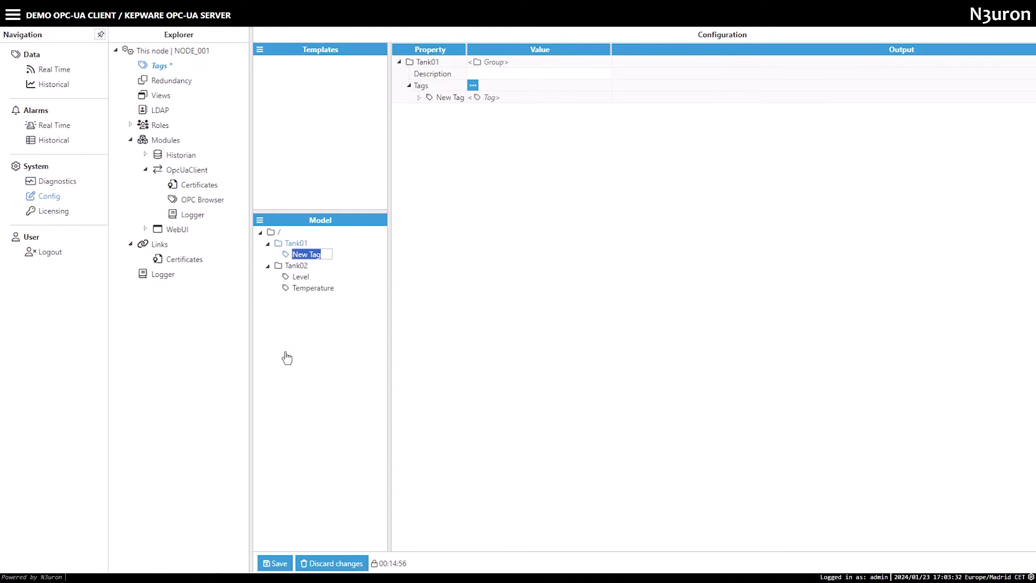
text(Level)
key(Return)
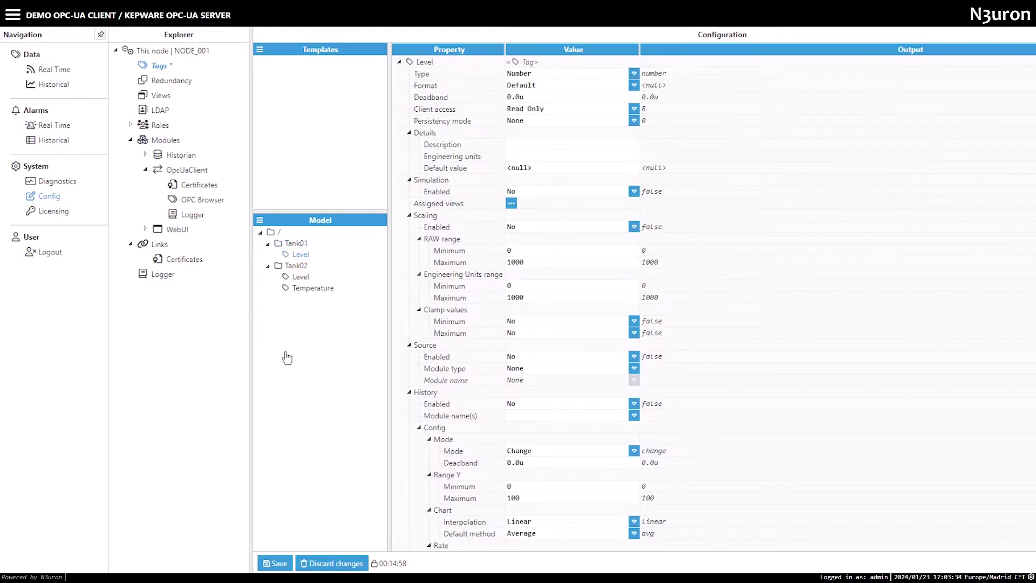
Add a second tag named Temperature to the Tank01 group
right_click(291, 243)
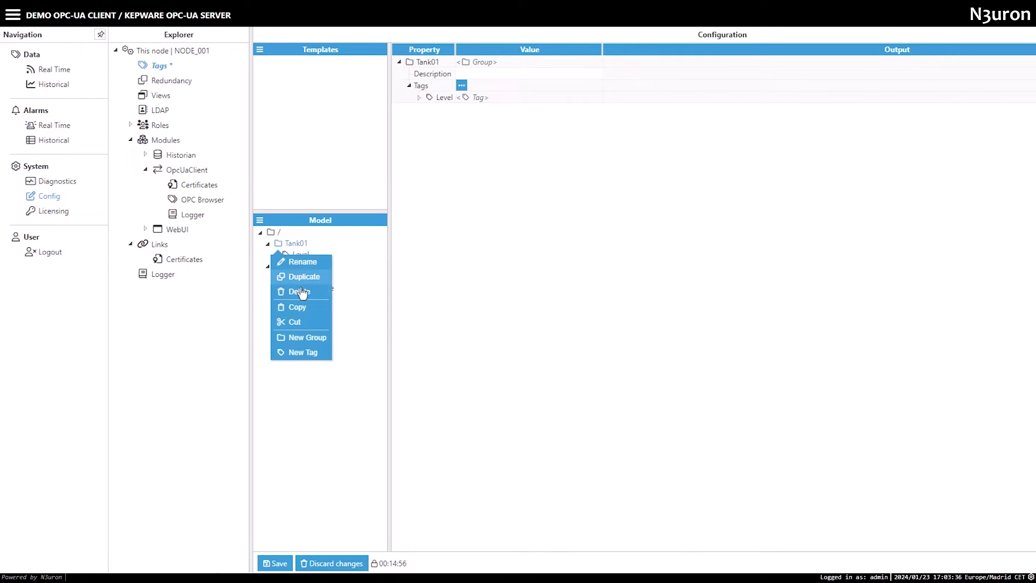
click(299, 352)
text(Tempera)
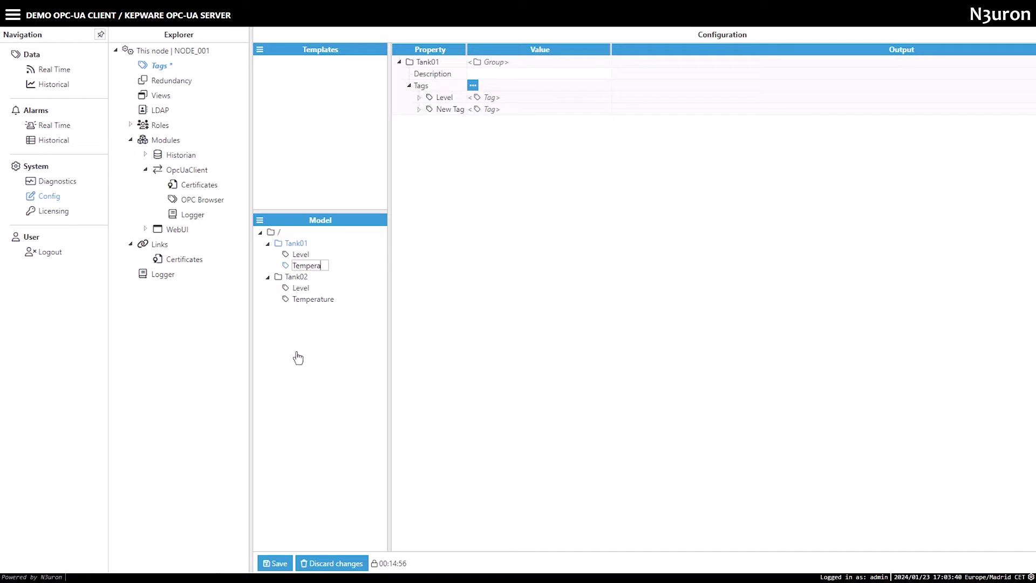
text(ture)
key(Return)
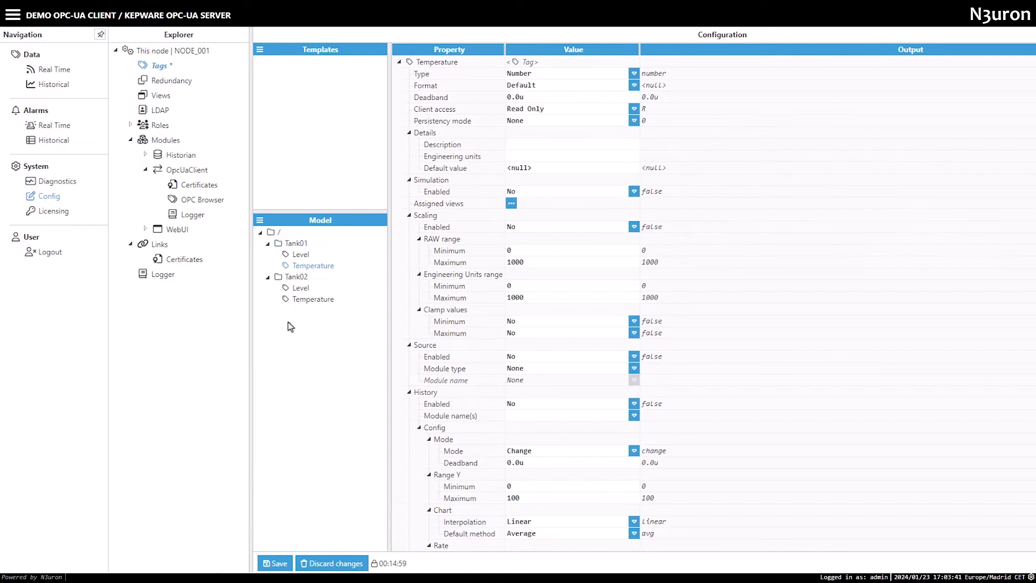
Enable the source of the Level tag in the Tank01 group
click(298, 255)
click(409, 133)
click(409, 145)
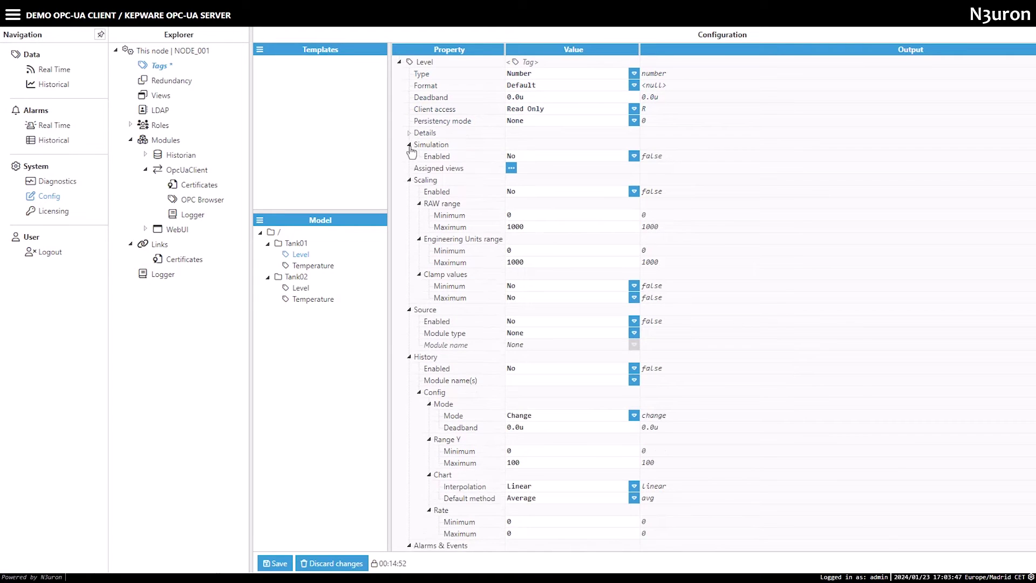
click(409, 168)
click(409, 228)
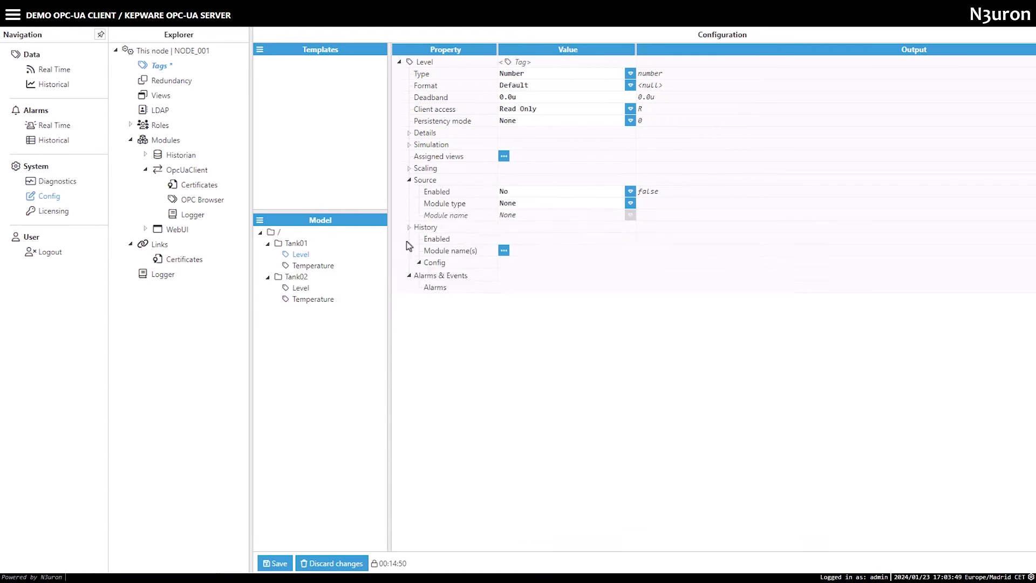
click(494, 191)
click(495, 208)
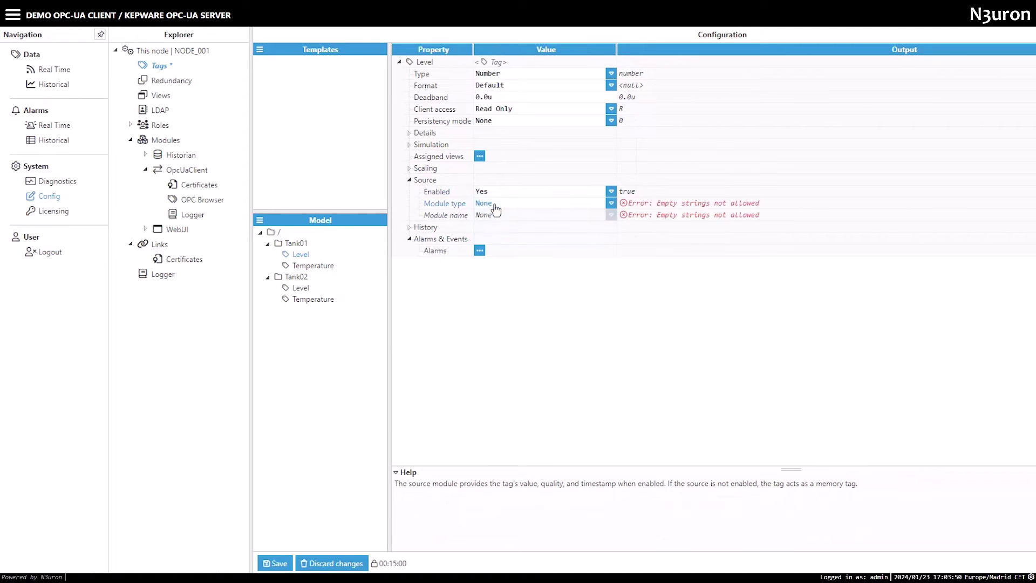
Set the Level tag's source module type and module name to OpcUaClient, and its OPC UA Client to KepwareServer
click(495, 206)
scroll(510, 310, down, 5)
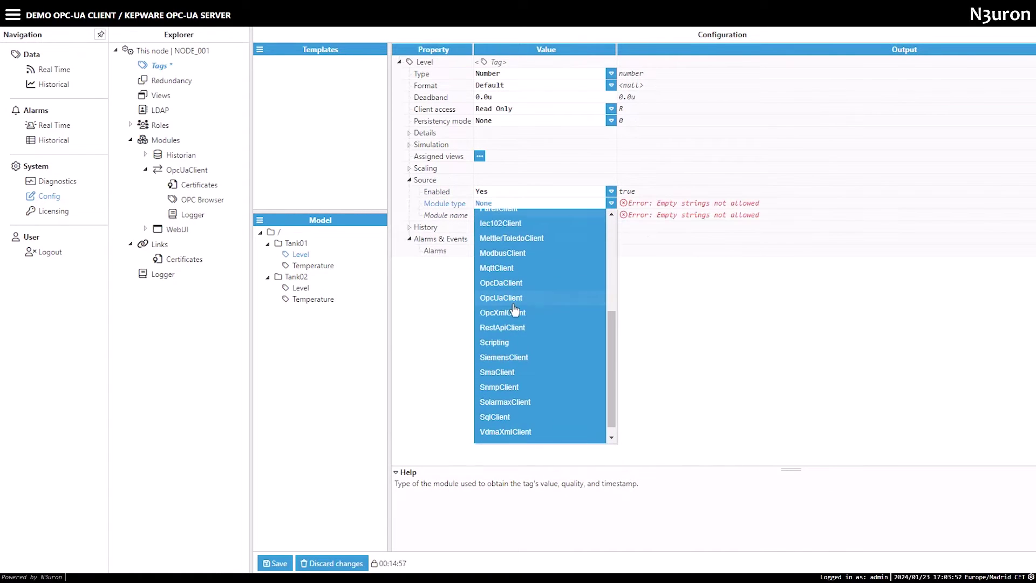
click(507, 298)
click(528, 215)
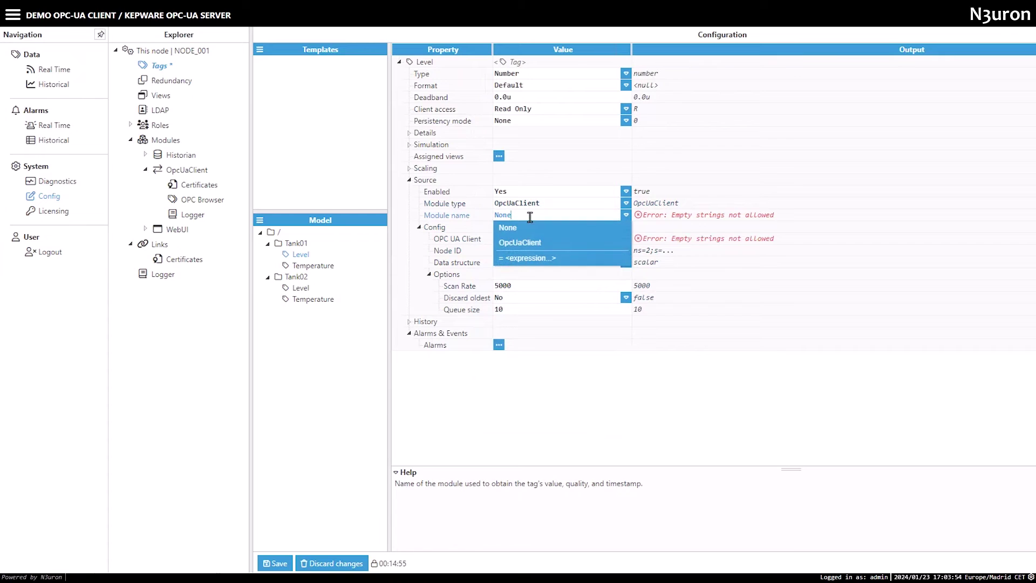
click(528, 244)
click(522, 240)
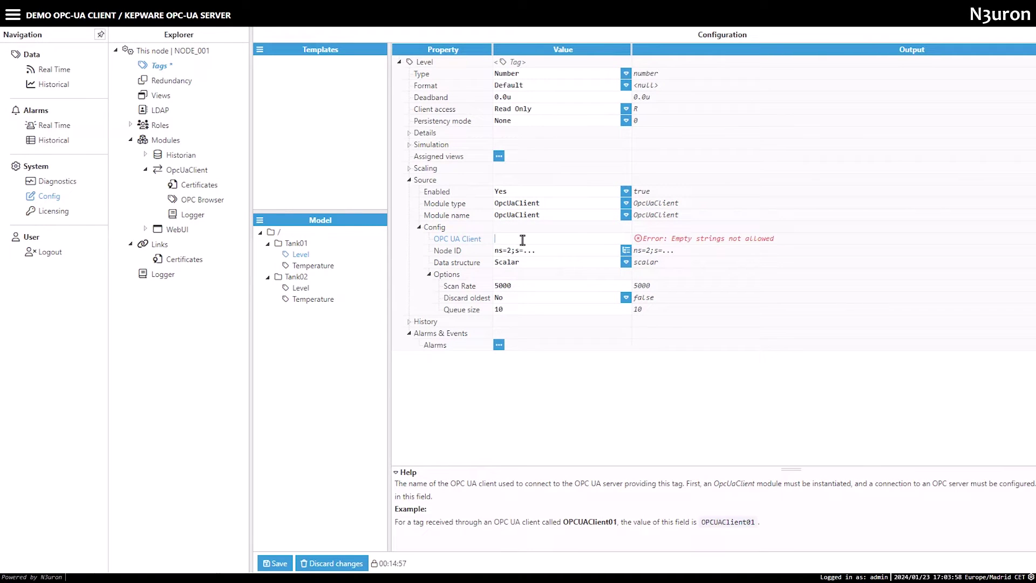
text(KepwareServer)
Enter ns=2;s=Channel1.Device1.Tank01.Level manually as the Level tag's Node ID
click(542, 252)
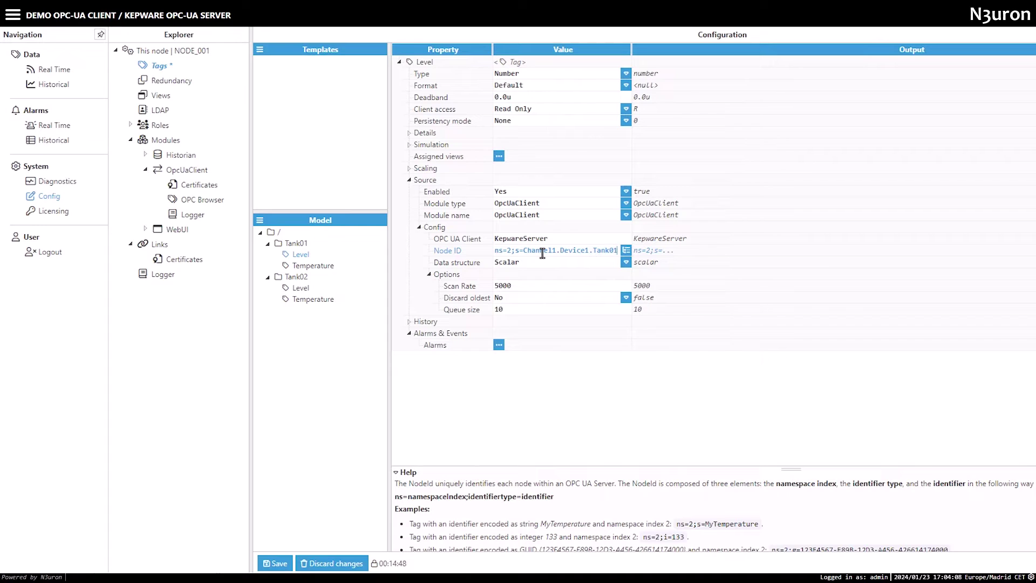
text(.leve)
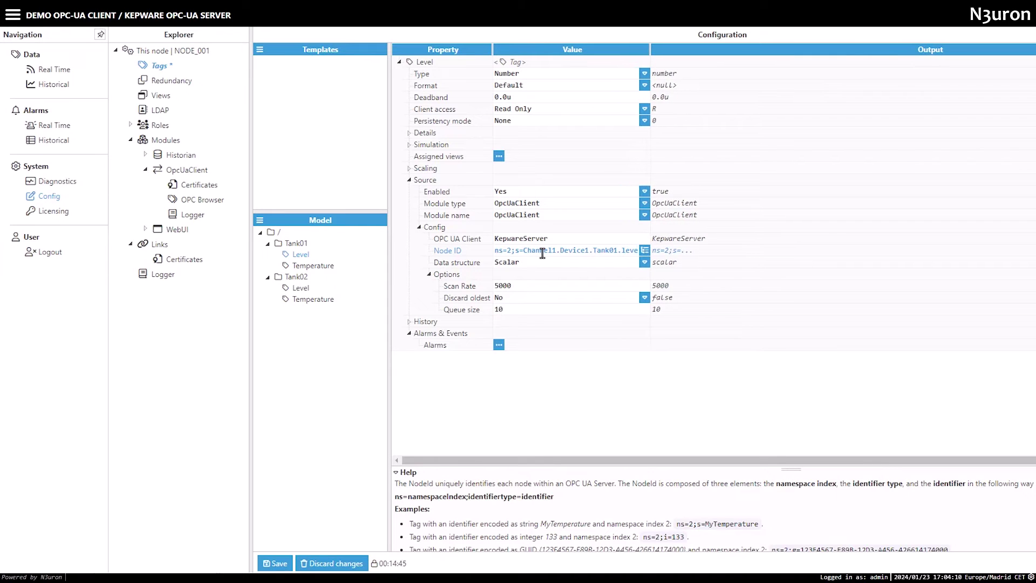
text(l)
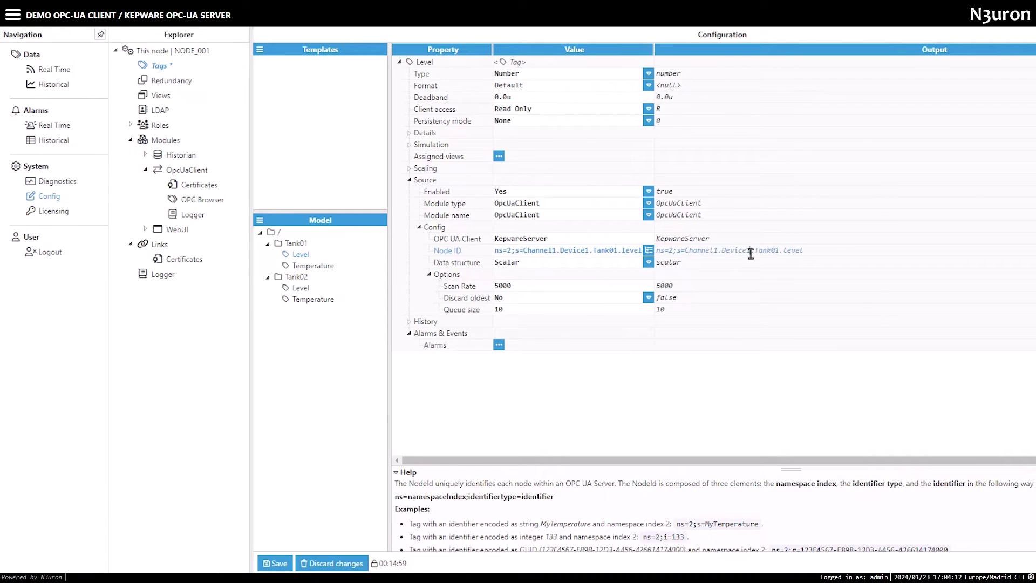
Clear the Level tag's Node ID and fill it by browsing the OPC UA server to Objects, Channel1, Device1, Tank01, Level
triple_click(631, 252)
key(BackSpace)
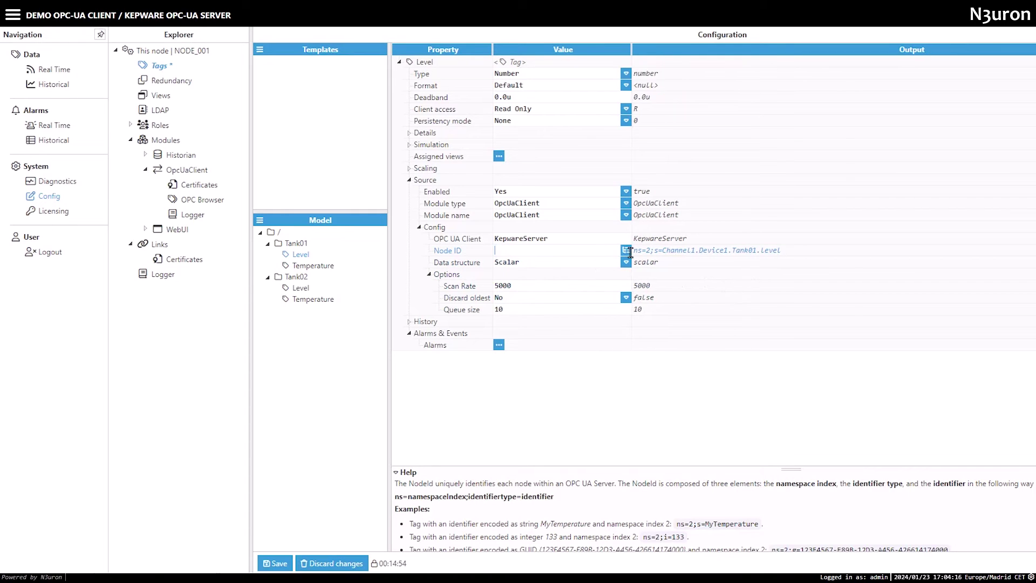
click(627, 252)
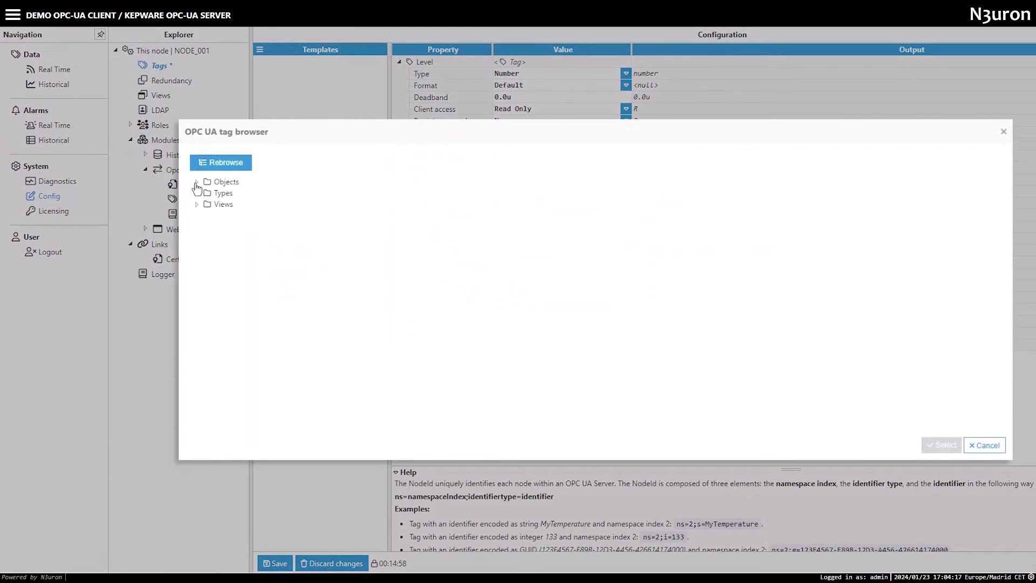
click(196, 182)
click(204, 360)
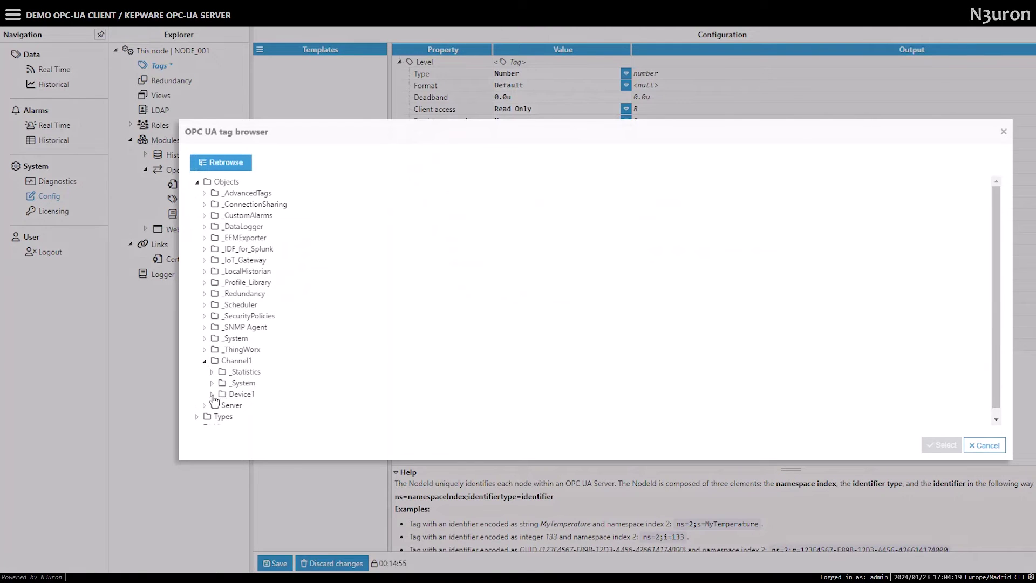
click(212, 394)
scroll(213, 396, down, 1)
click(219, 375)
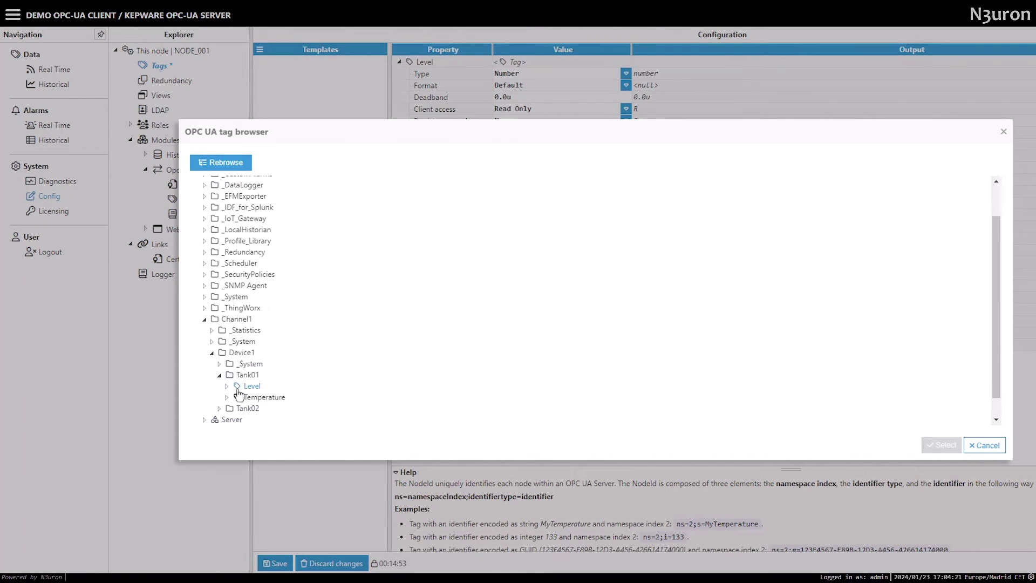
click(239, 389)
click(935, 447)
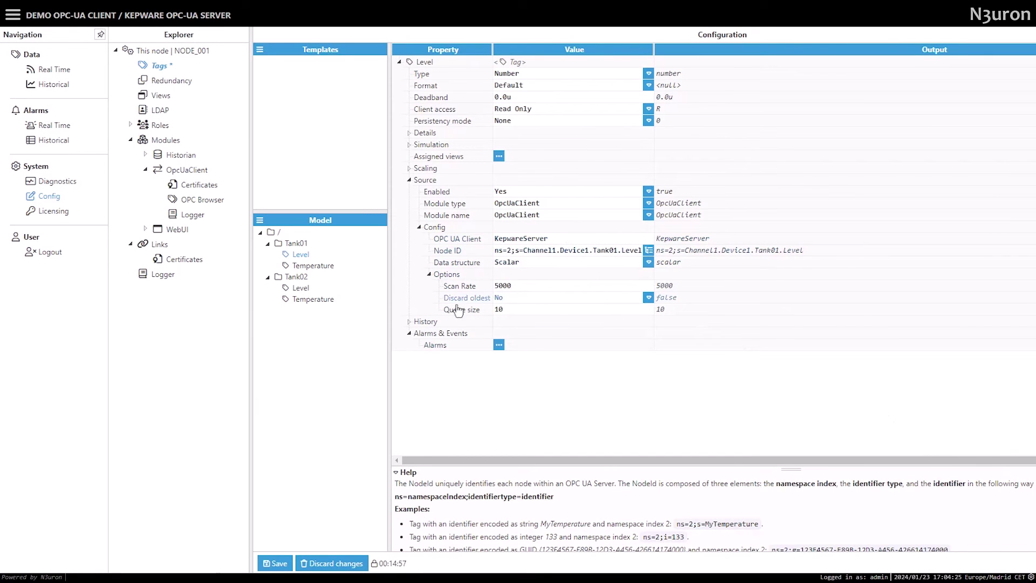
Enable the source of the Temperature tag in the Tank01 group
click(313, 267)
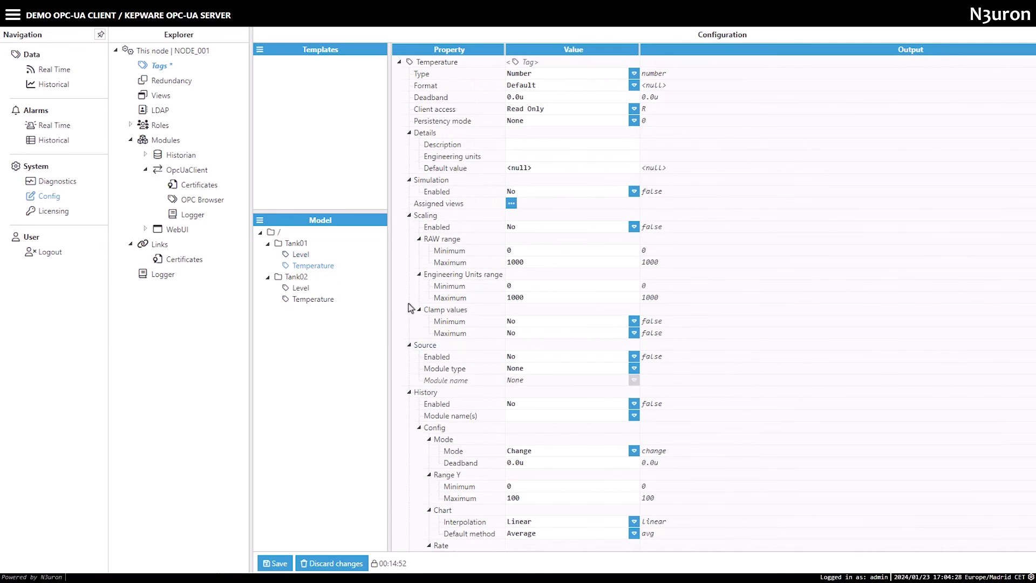
click(408, 215)
click(409, 133)
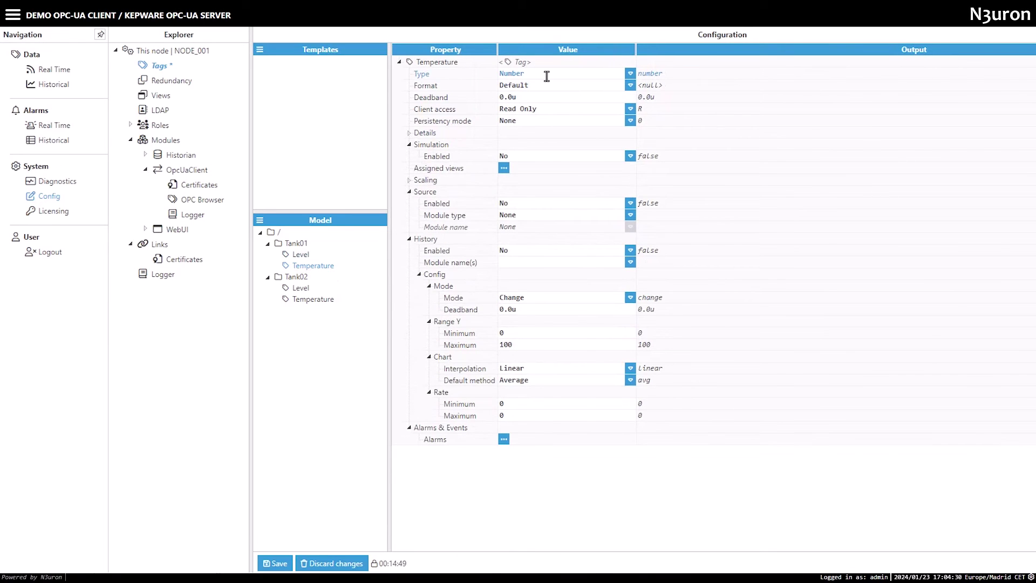
click(409, 238)
click(504, 203)
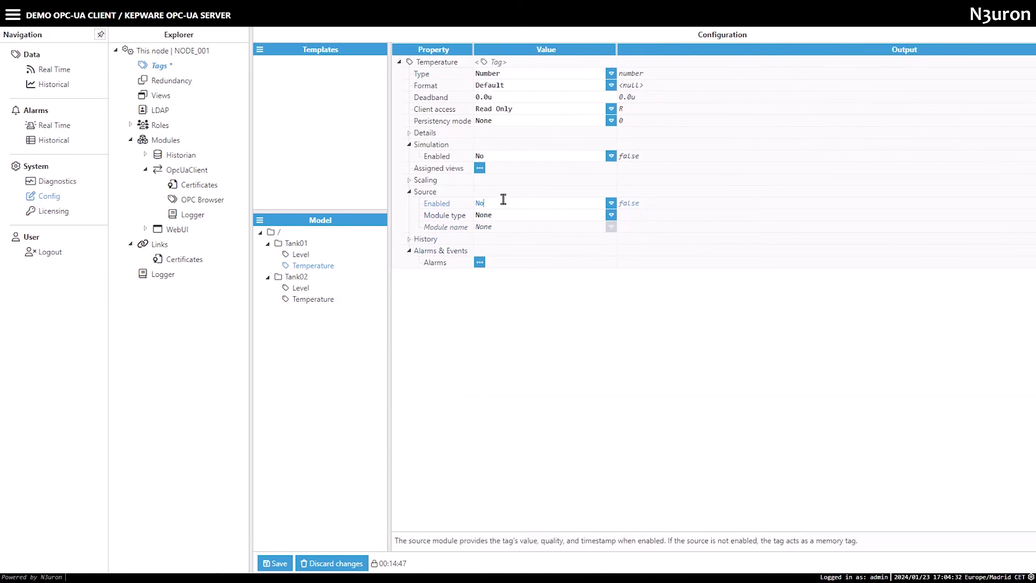
click(504, 216)
Set the Temperature tag's source module type and module name to OpcUaClient, and its OPC UA Client to KepwareServer
click(503, 216)
scroll(507, 335, down, 5)
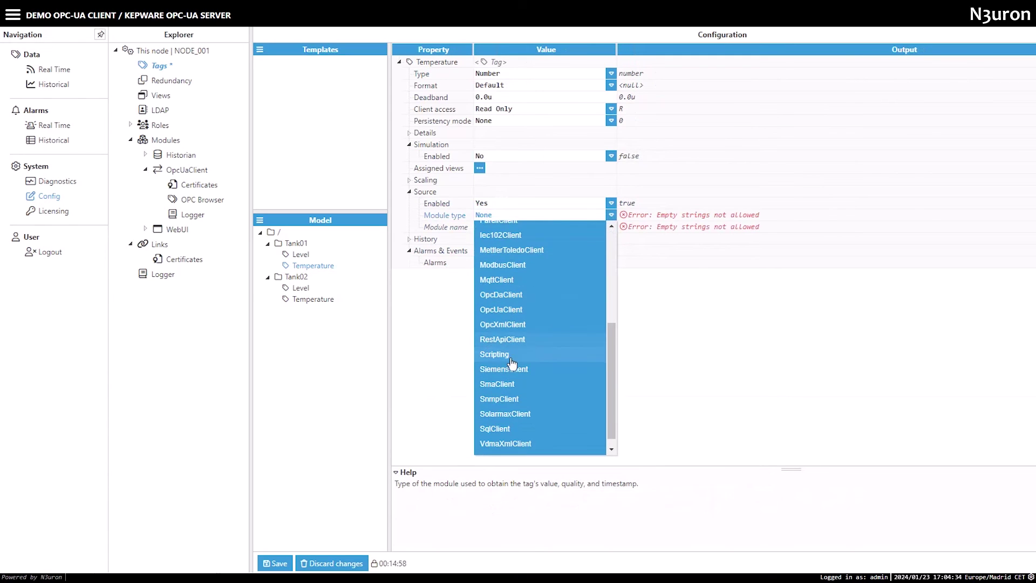
click(501, 309)
click(510, 227)
click(509, 227)
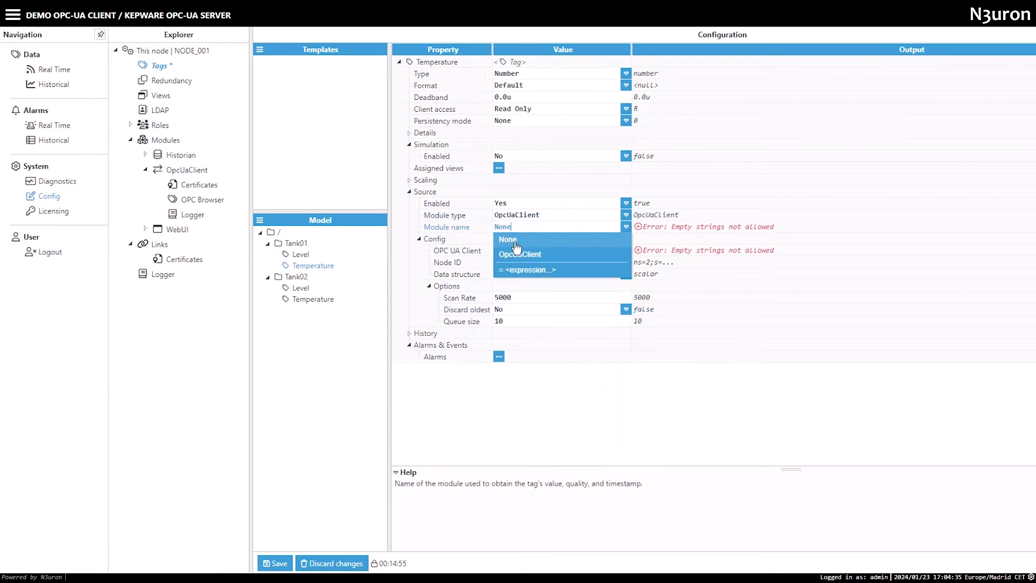
click(512, 258)
click(506, 251)
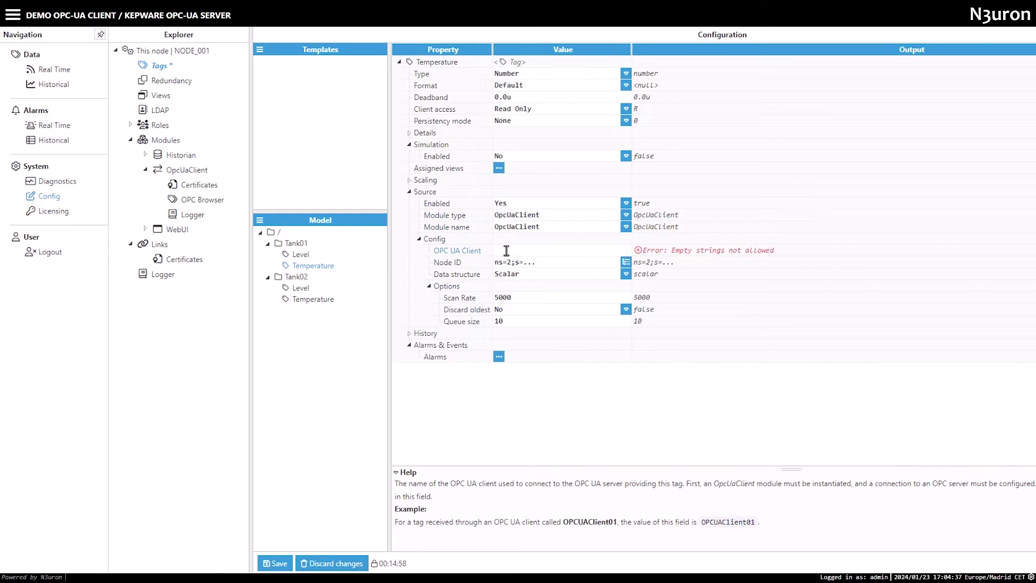
text(OpcUaClient)
Fill the Temperature tag's Node ID by browsing the OPC UA server to Objects, Channel1, Device1, Tank01, Temperature
click(625, 261)
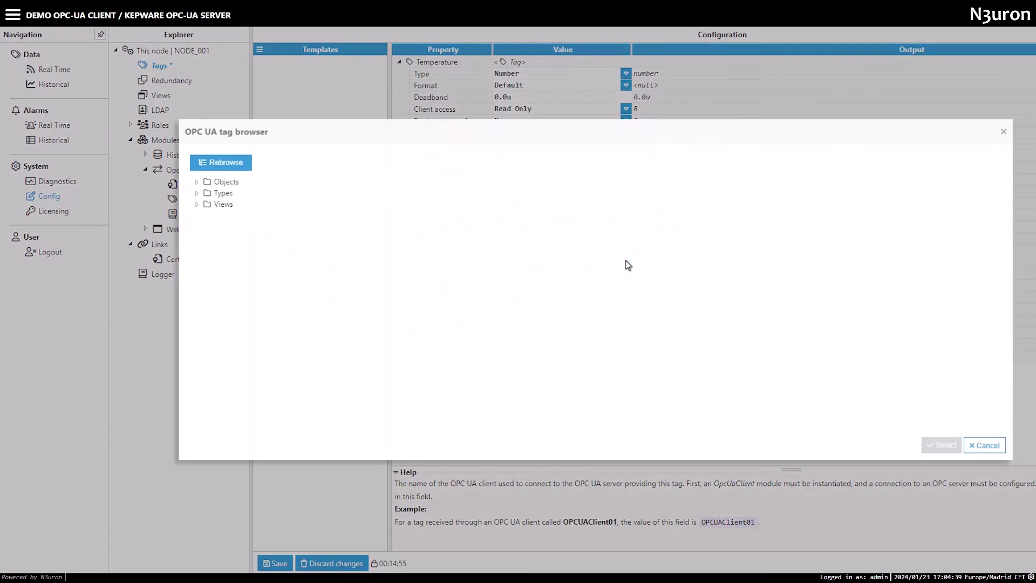
click(197, 182)
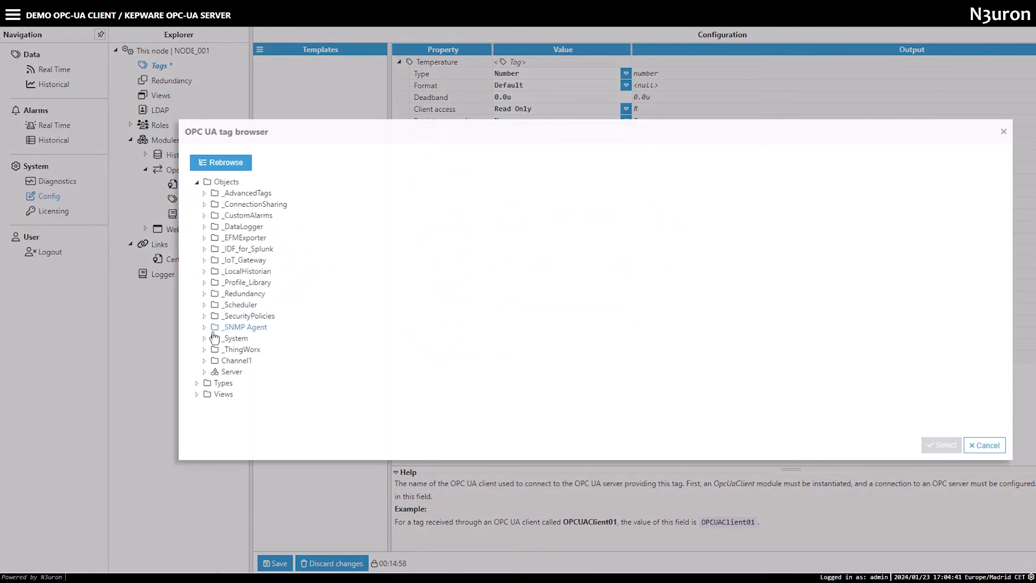
click(205, 360)
click(211, 394)
scroll(216, 391, down, 1)
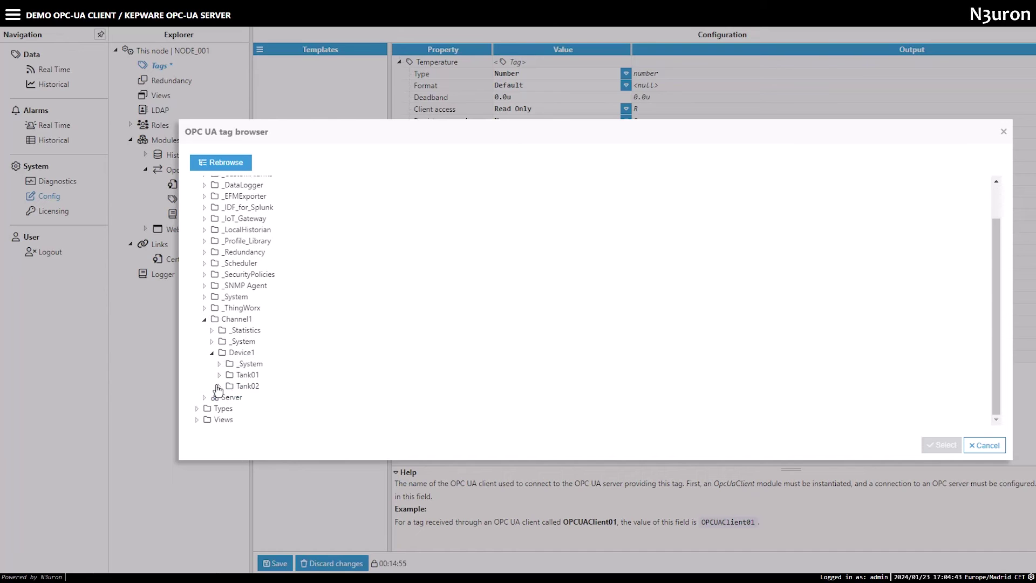
click(219, 374)
click(259, 397)
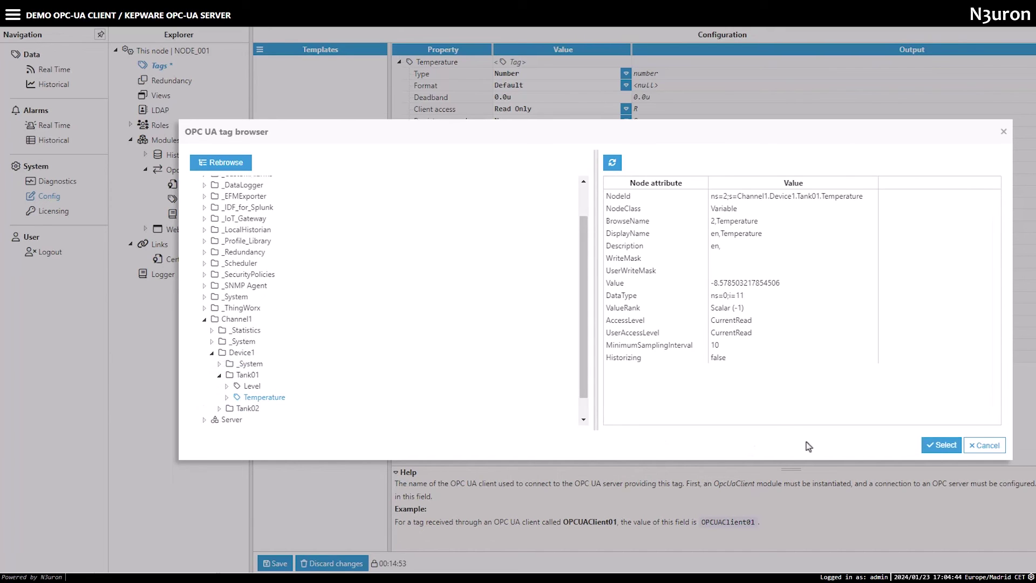
click(942, 445)
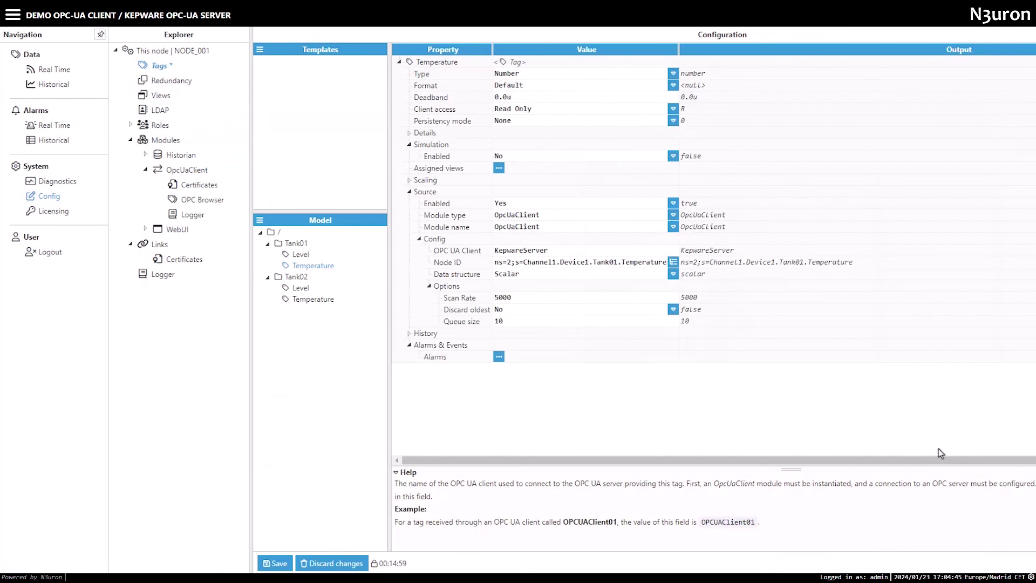
Check the Temperature tag's Scalar data structure, scan rate, discard oldest and queue size options, and save the tag configuration
click(533, 275)
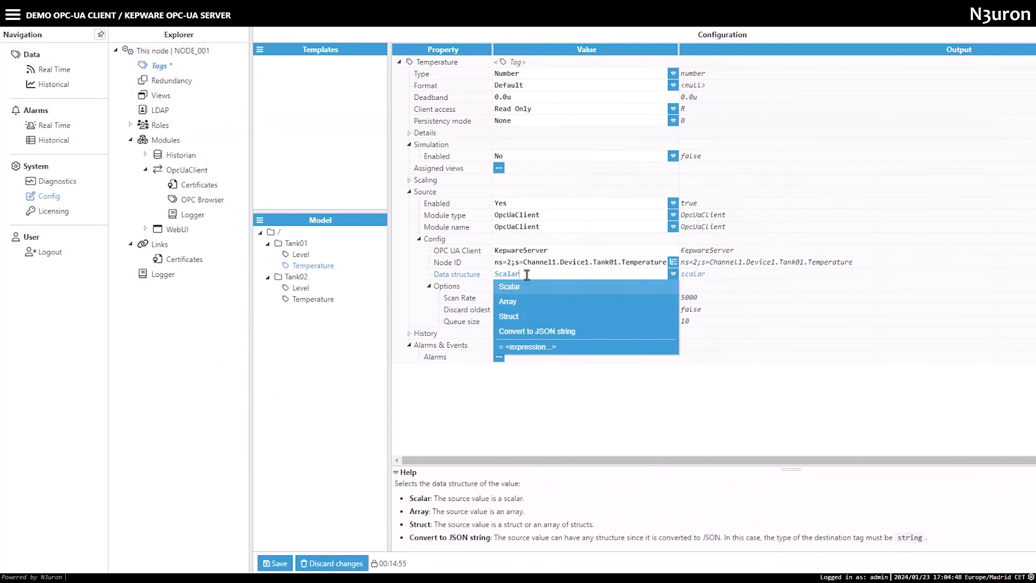
click(522, 285)
click(520, 297)
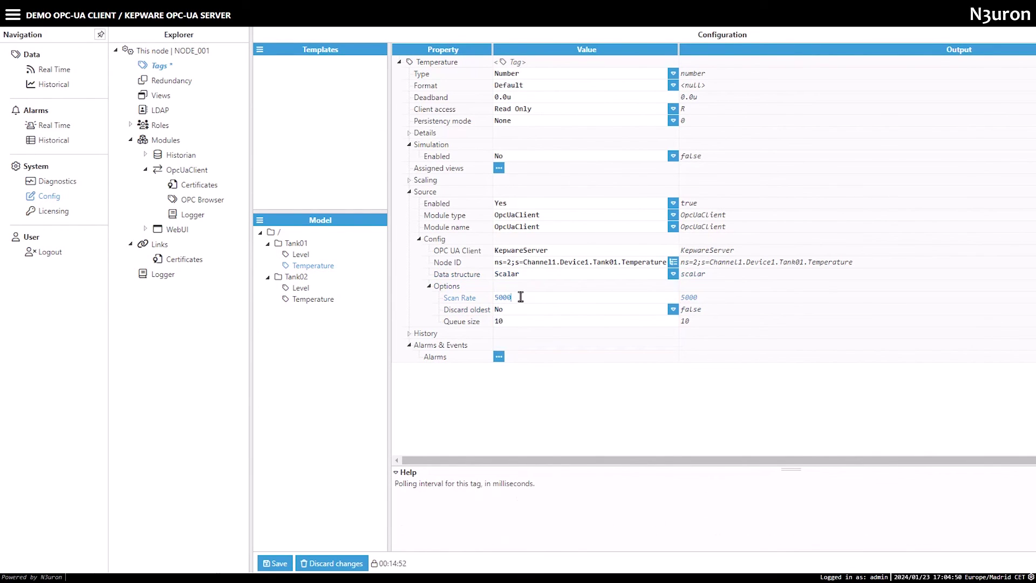
click(520, 309)
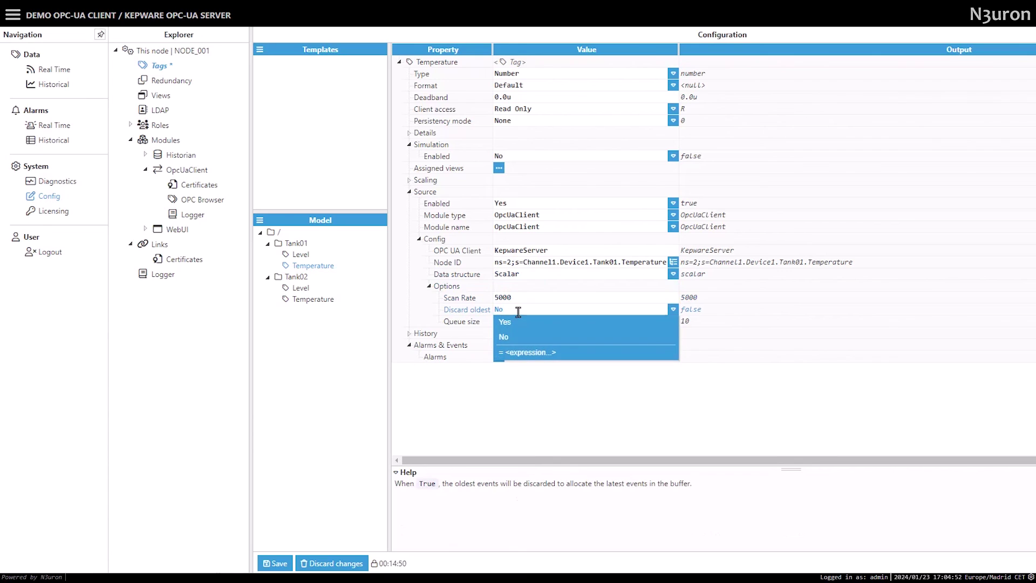
click(508, 322)
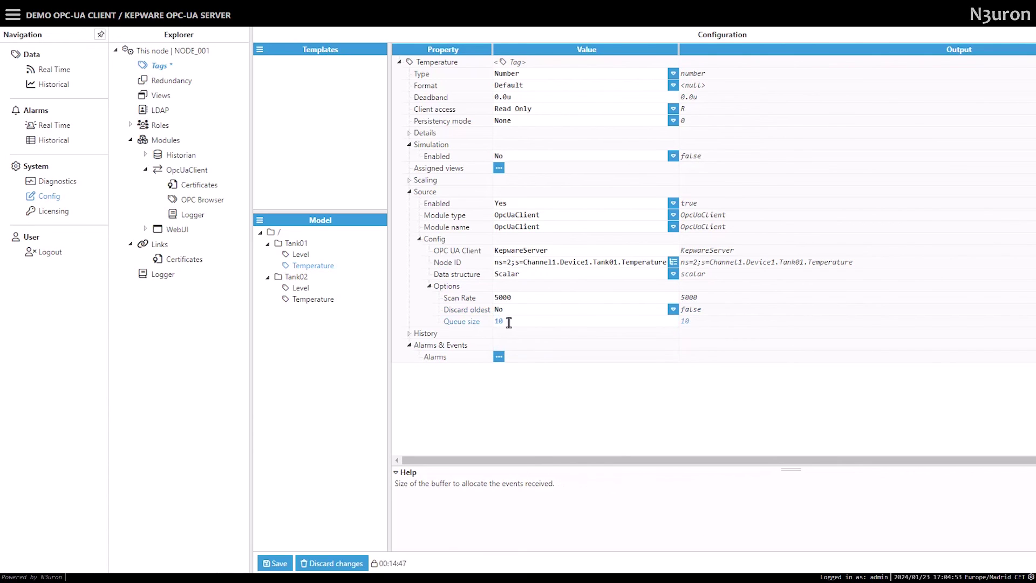
click(275, 562)
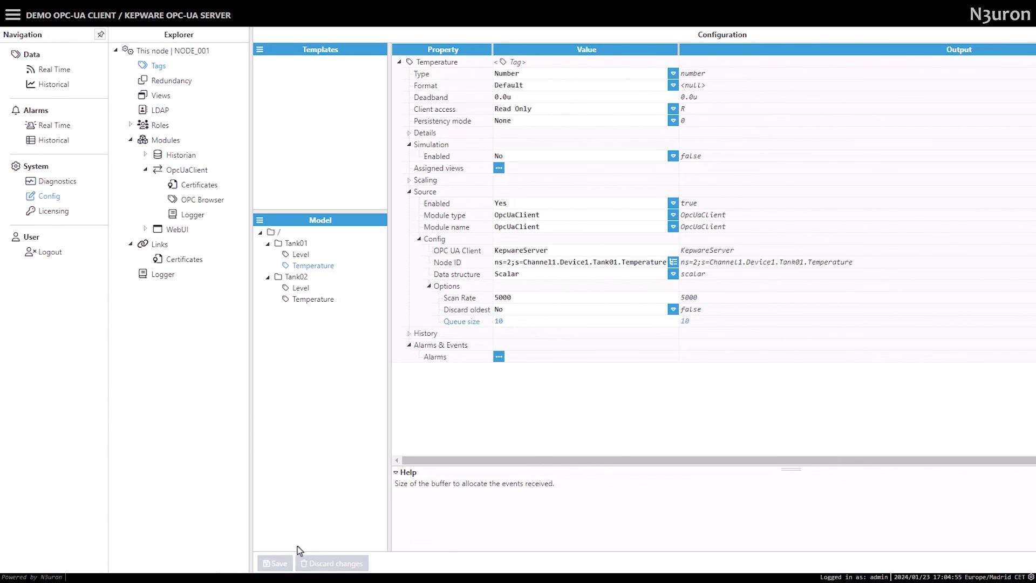
View the real-time values of all tags from the root tag group
click(52, 72)
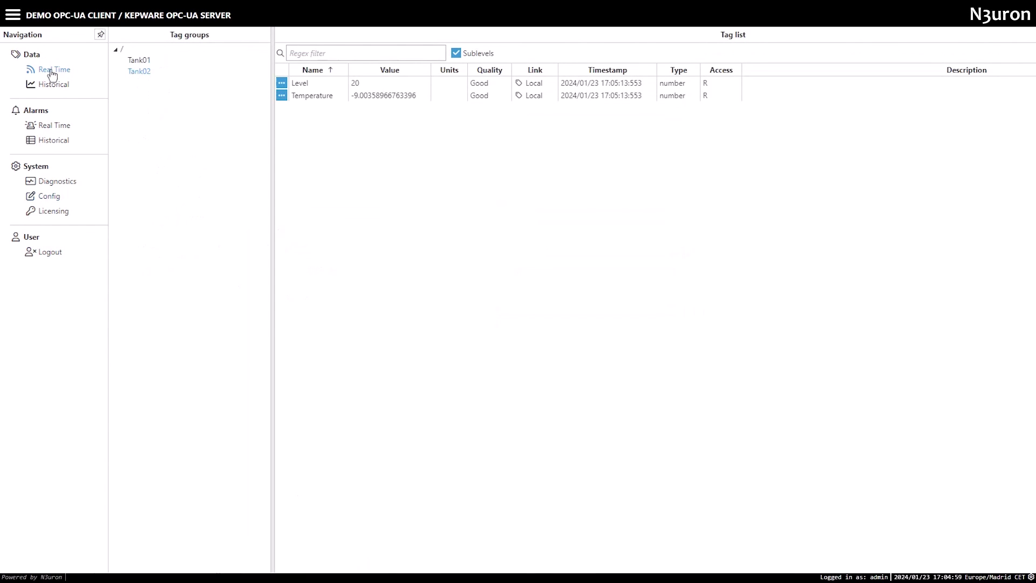
click(120, 53)
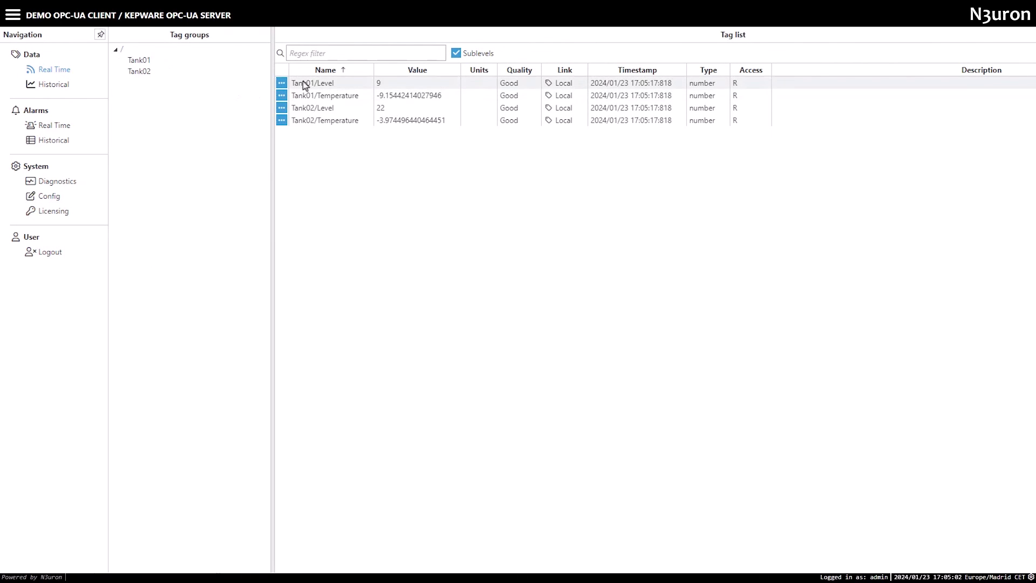